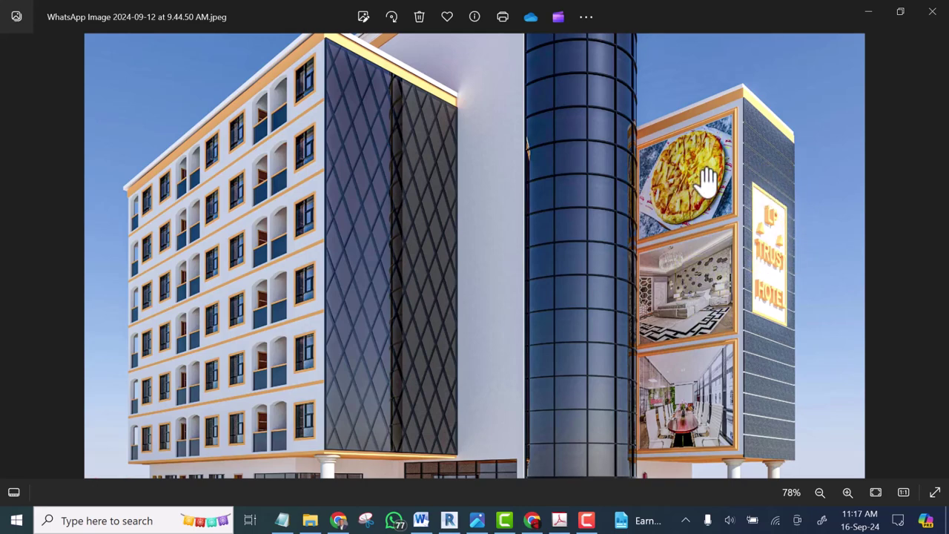
# Zoom in and out on the reference photo to study it
pyautogui.scroll(2, 704, 182)
pyautogui.scroll(3, 685, 198)
pyautogui.scroll(-1, 339, 250)
pyautogui.scroll(-1, 738, 215)
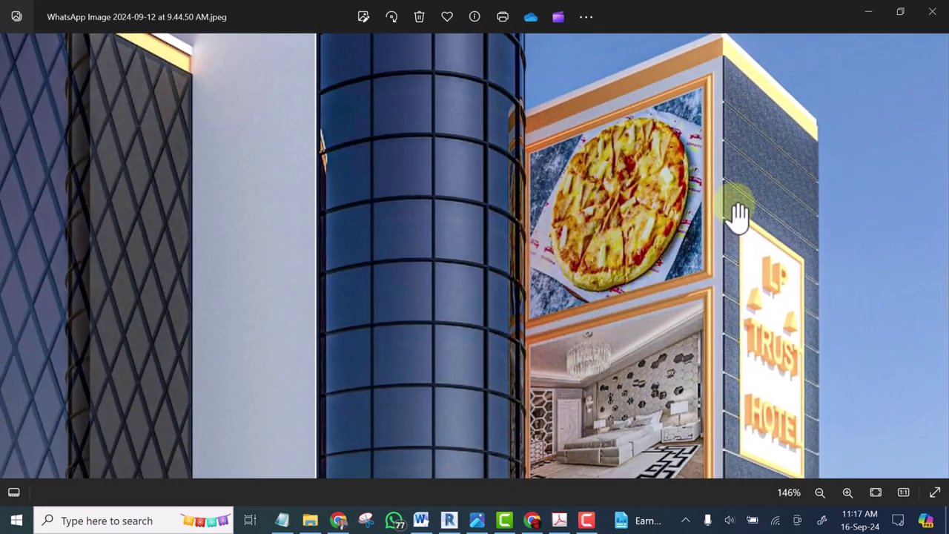
pyautogui.scroll(1, 699, 158)
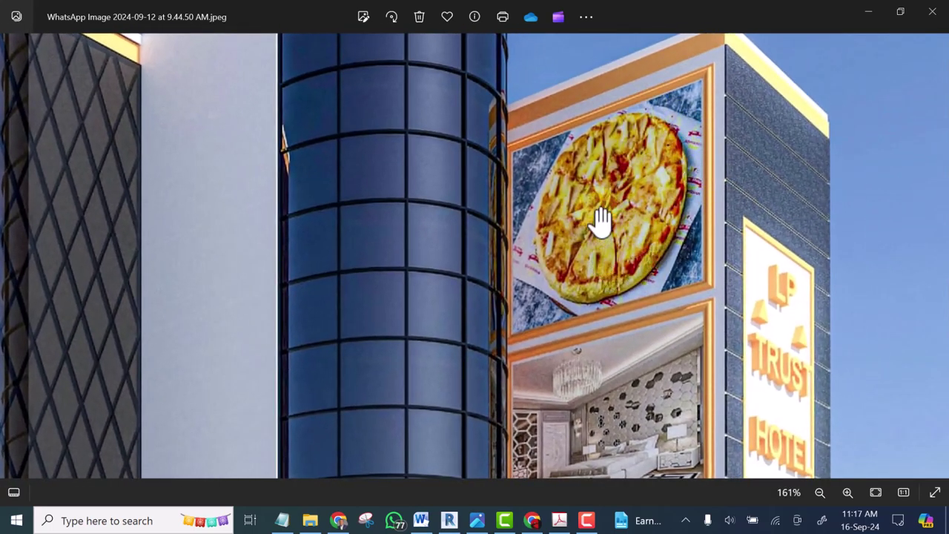
pyautogui.scroll(-1, 601, 219)
pyautogui.scroll(-3, 601, 217)
pyautogui.scroll(5, 668, 303)
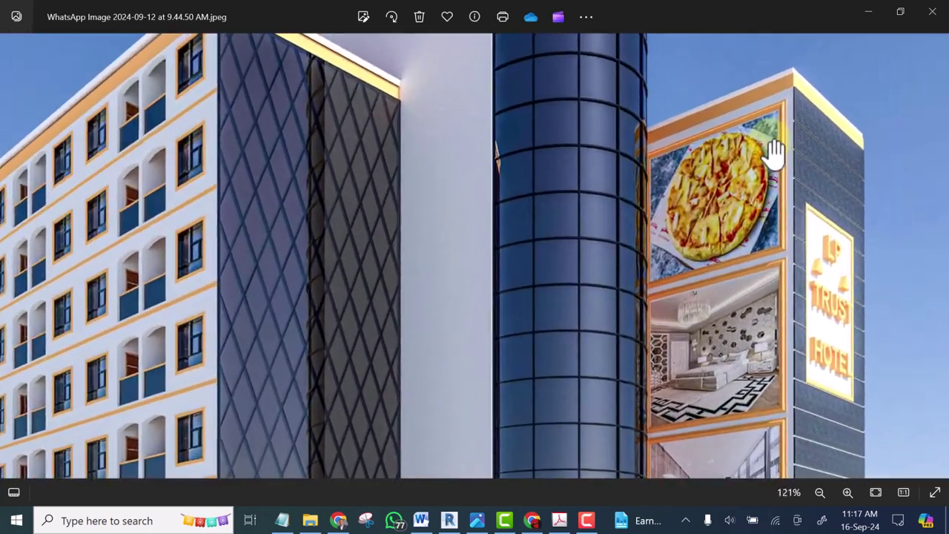
pyautogui.scroll(-4, 265, 255)
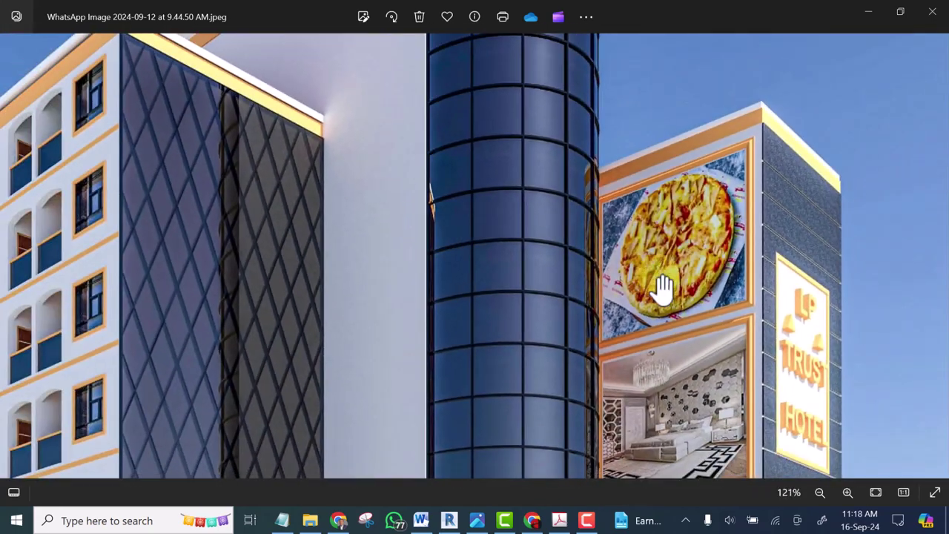
pyautogui.scroll(3, 690, 260)
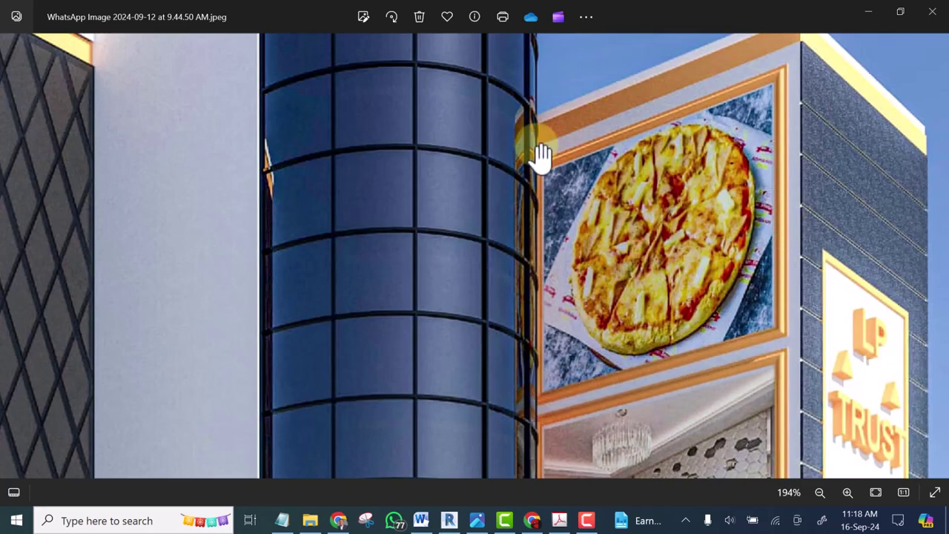
pyautogui.scroll(-4, 658, 216)
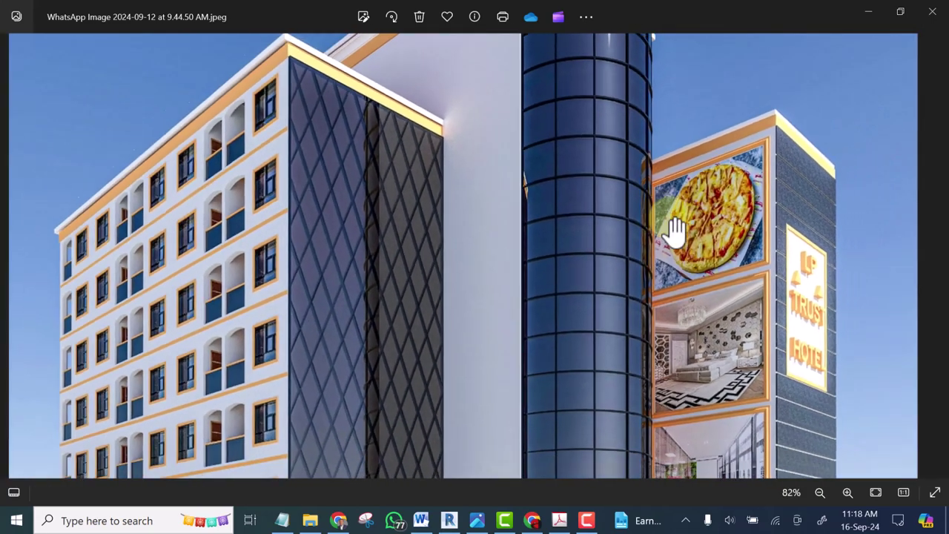
pyautogui.scroll(1, 690, 297)
pyautogui.scroll(4, 704, 355)
pyautogui.scroll(-4, 732, 388)
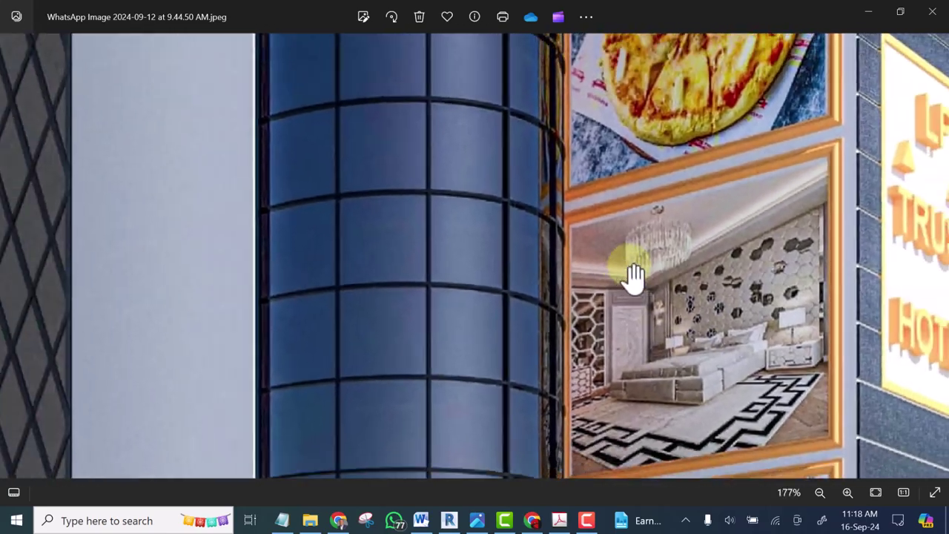
pyautogui.scroll(3, 709, 419)
pyautogui.scroll(-2, 663, 227)
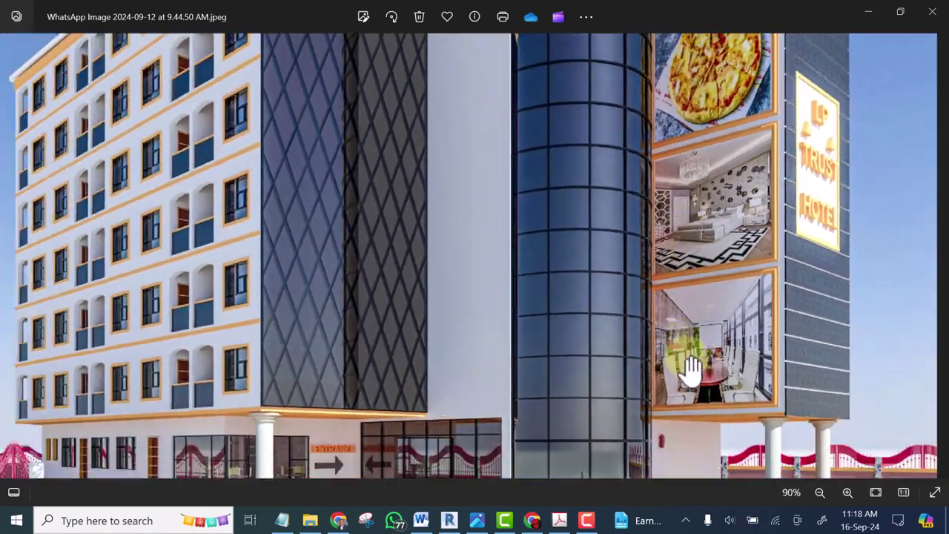
pyautogui.scroll(3, 689, 373)
pyautogui.scroll(4, 775, 379)
pyautogui.scroll(-5, 619, 281)
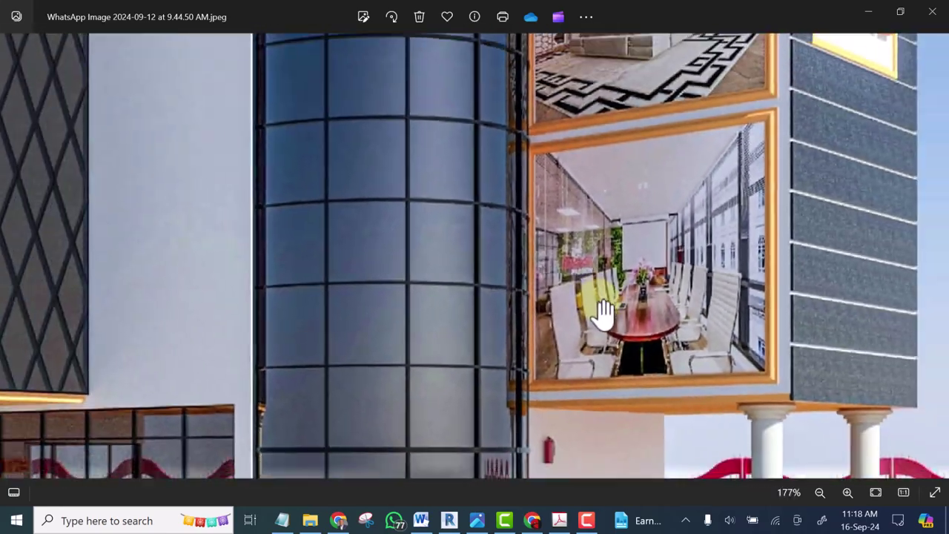
pyautogui.scroll(-3, 613, 321)
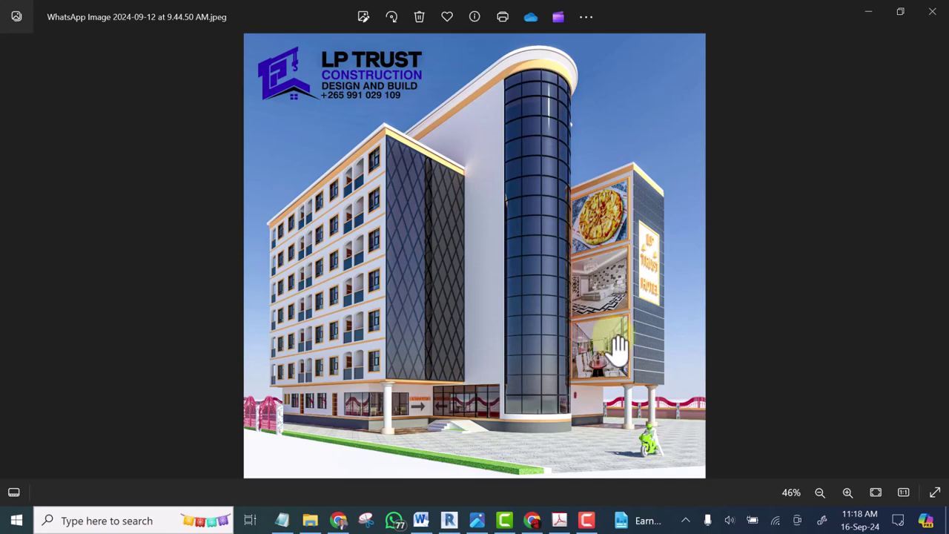
pyautogui.scroll(1, 617, 353)
pyautogui.scroll(-1, 628, 360)
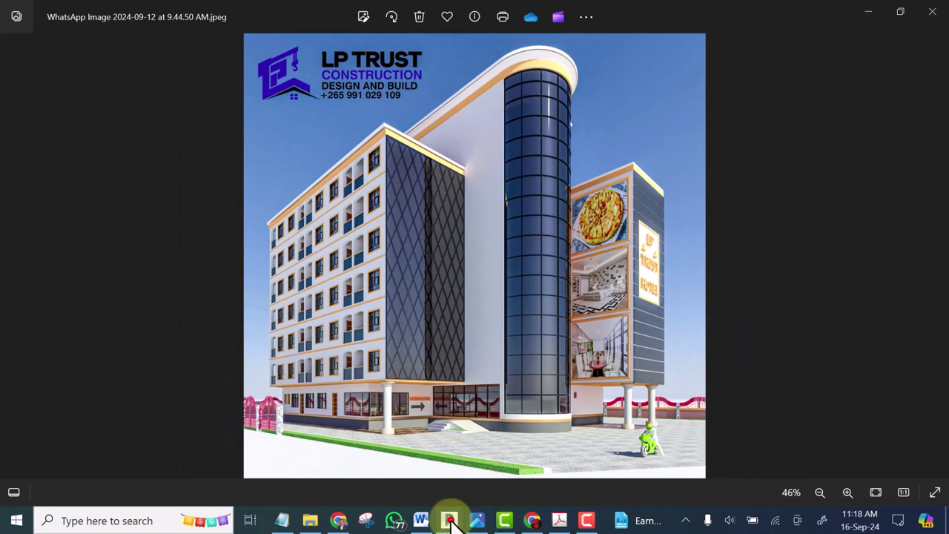
# Switch to the Revit house model and orbit to an elevated 3D view of the front wall
pyautogui.click(451, 520)
pyautogui.keyDown('shift'); pyautogui.moveTo(576, 284); pyautogui.dragTo(678, 268, button='middle'); pyautogui.keyUp('shift')
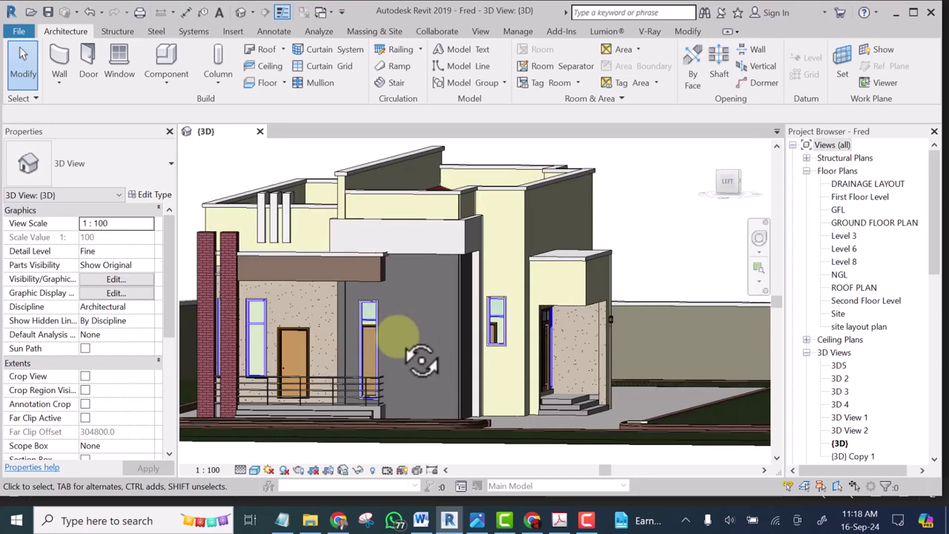
pyautogui.keyDown('shift'); pyautogui.moveTo(394, 335); pyautogui.dragTo(409, 327, button='middle'); pyautogui.keyUp('shift')
pyautogui.scroll(5, 411, 325)
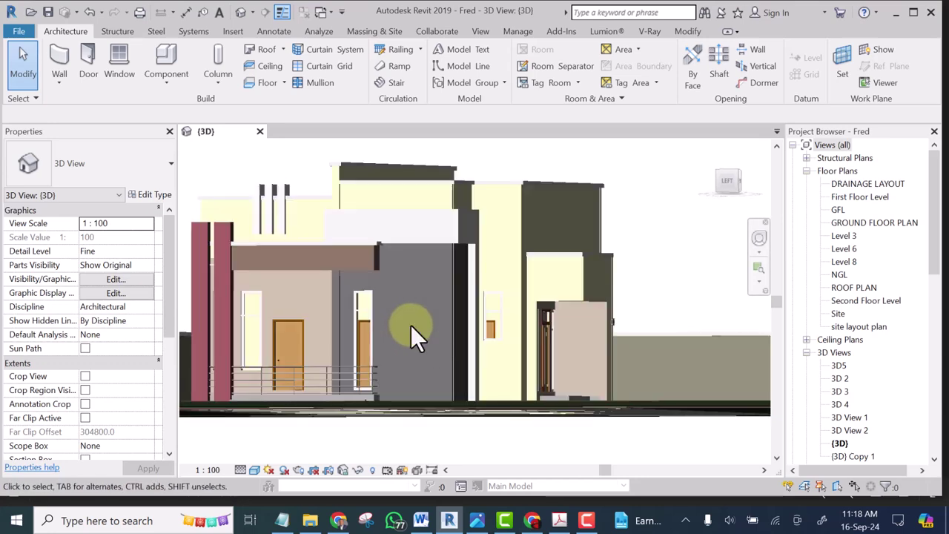
pyautogui.scroll(-8, 444, 387)
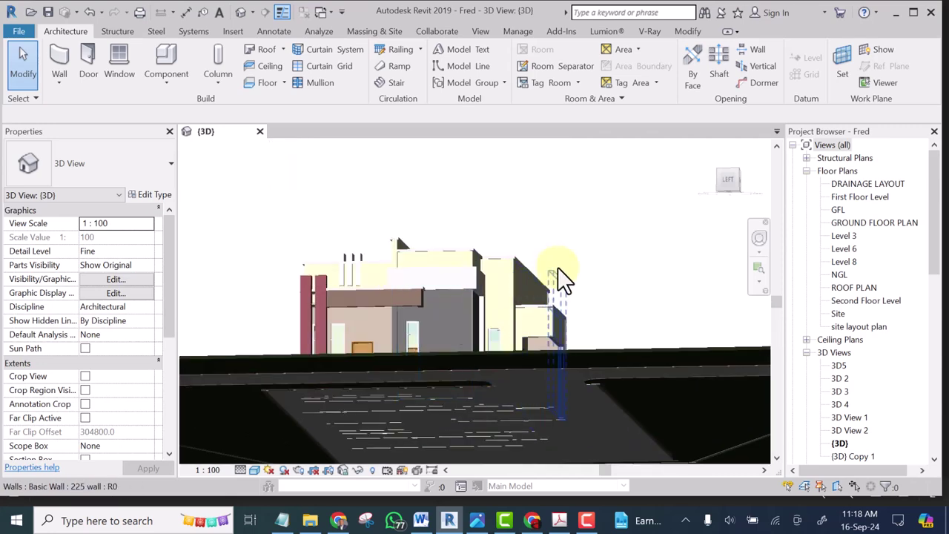
pyautogui.keyDown('shift'); pyautogui.moveTo(484, 298); pyautogui.dragTo(487, 391, button='middle'); pyautogui.keyUp('shift')
pyautogui.scroll(6, 445, 377)
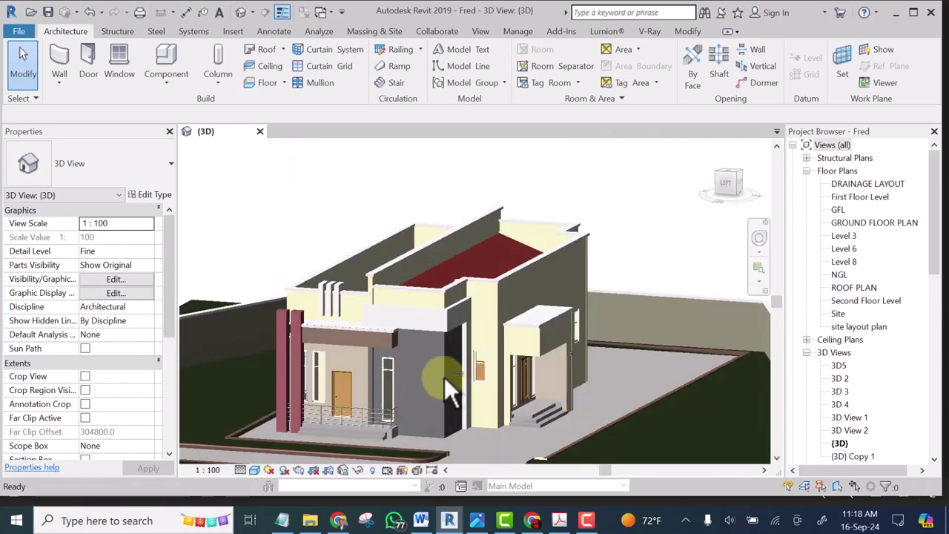
pyautogui.scroll(-2, 425, 296)
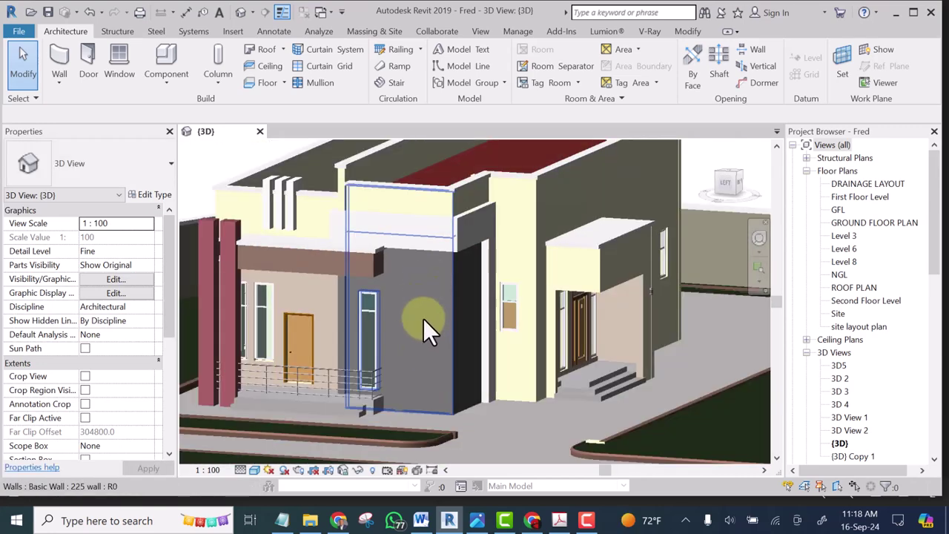
pyautogui.scroll(2, 422, 298)
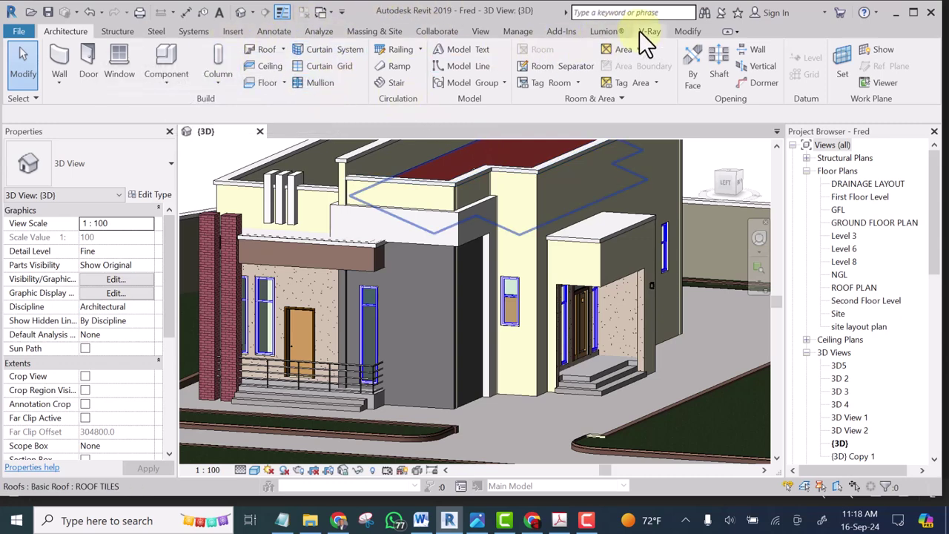
pyautogui.click(685, 30)
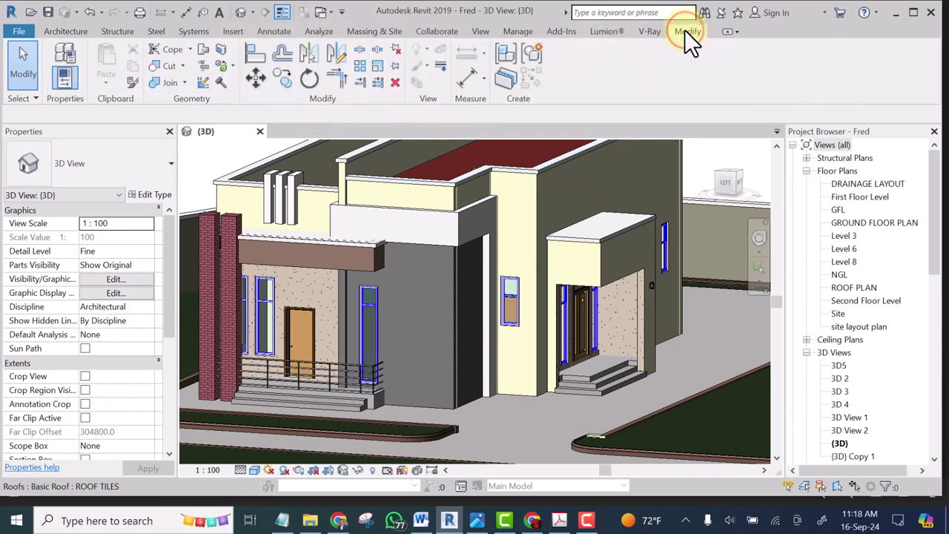
# From Insert > Decal > Decal Types, add a new decal type named 'Image'
pyautogui.click(232, 31)
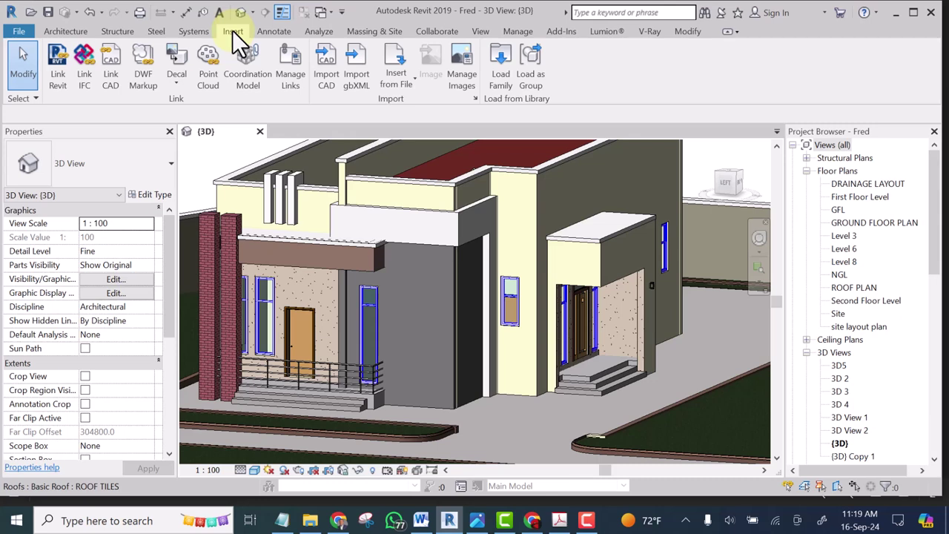
pyautogui.click(175, 80)
pyautogui.click(174, 81)
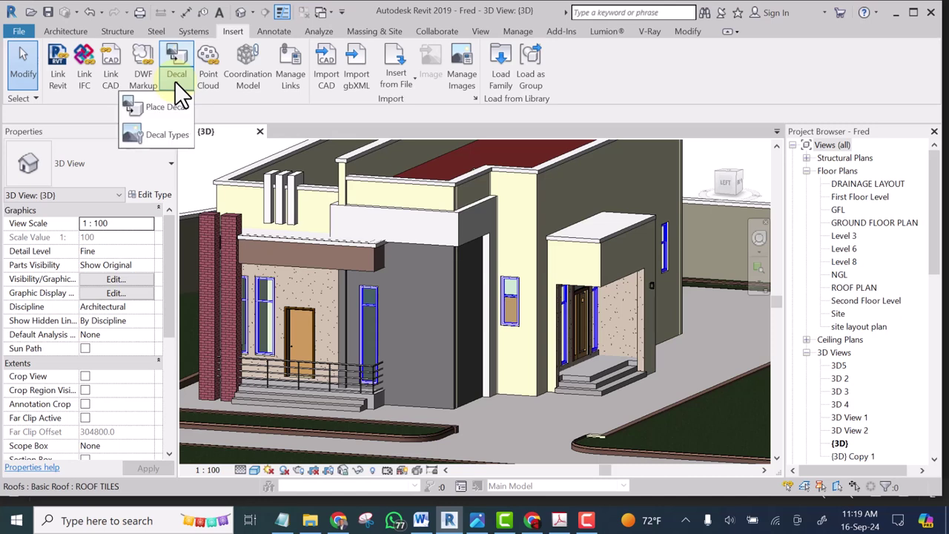
pyautogui.click(156, 135)
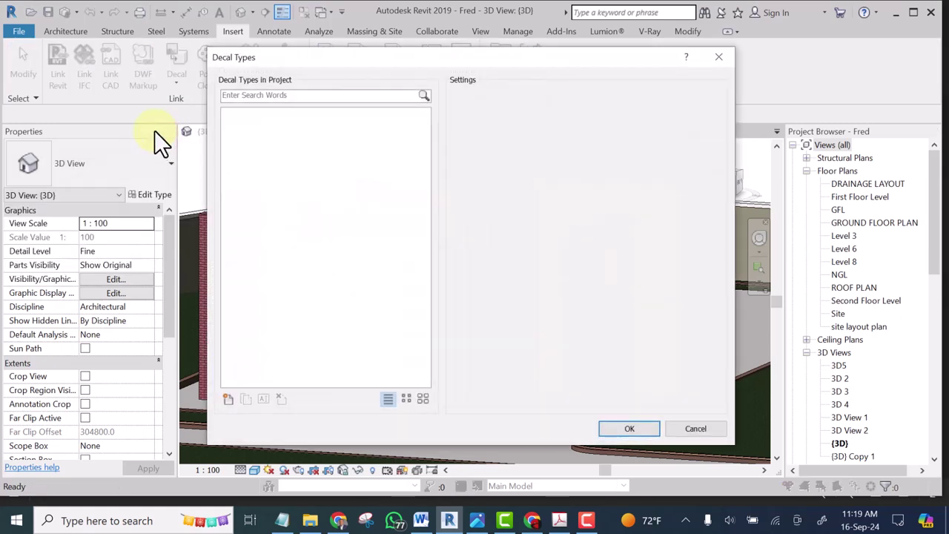
pyautogui.click(228, 400)
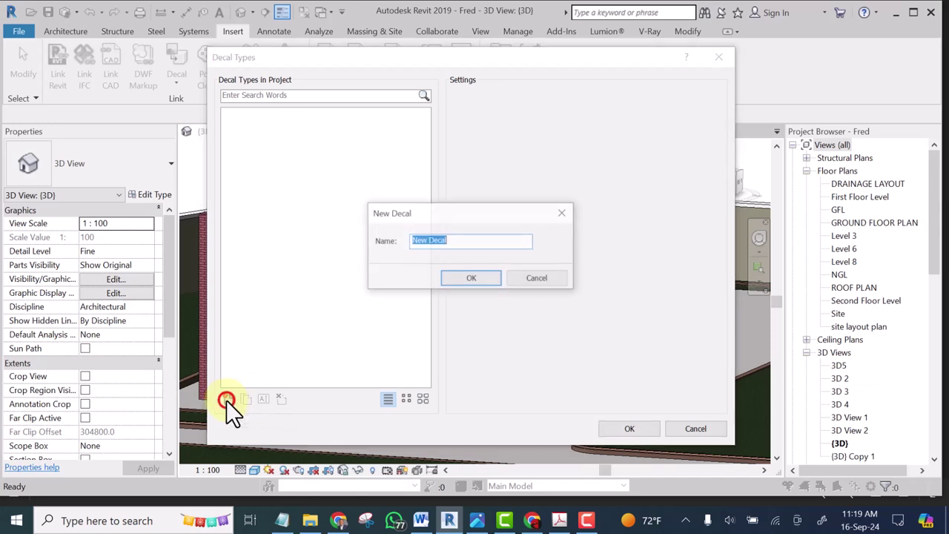
pyautogui.moveTo(457, 239); pyautogui.dragTo(408, 248)
pyautogui.write('Im')
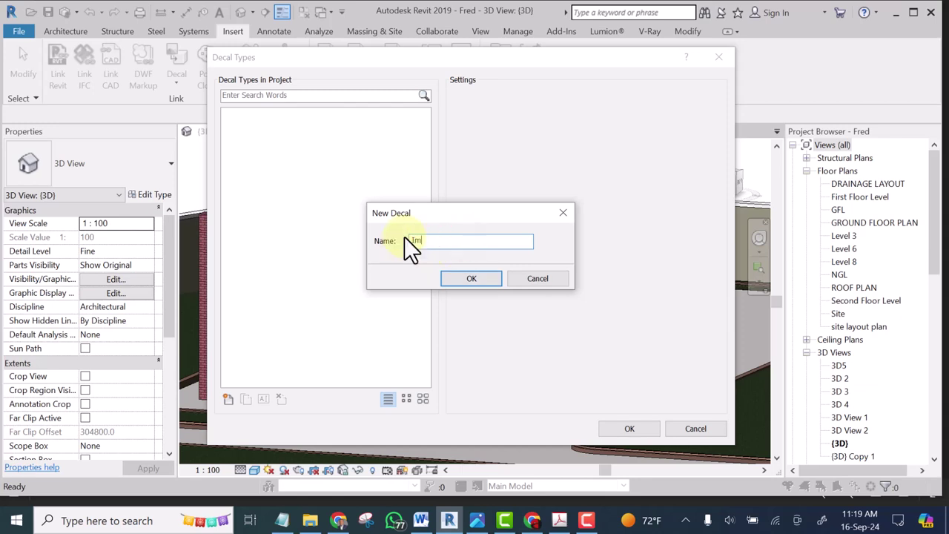
pyautogui.write('age')
pyautogui.click(474, 278)
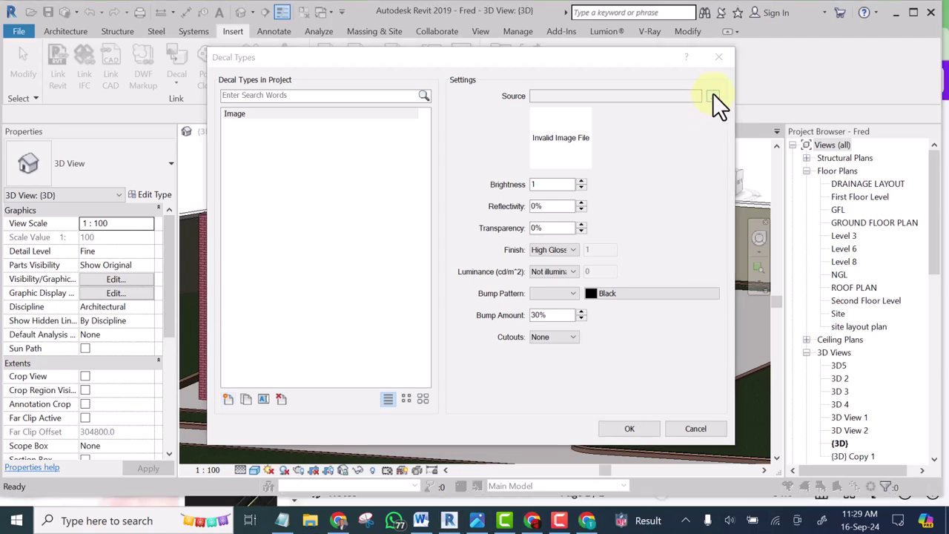
# Load Untitled design (8).jpg as the Image decal's source and accept the Decal Types settings
pyautogui.click(713, 96)
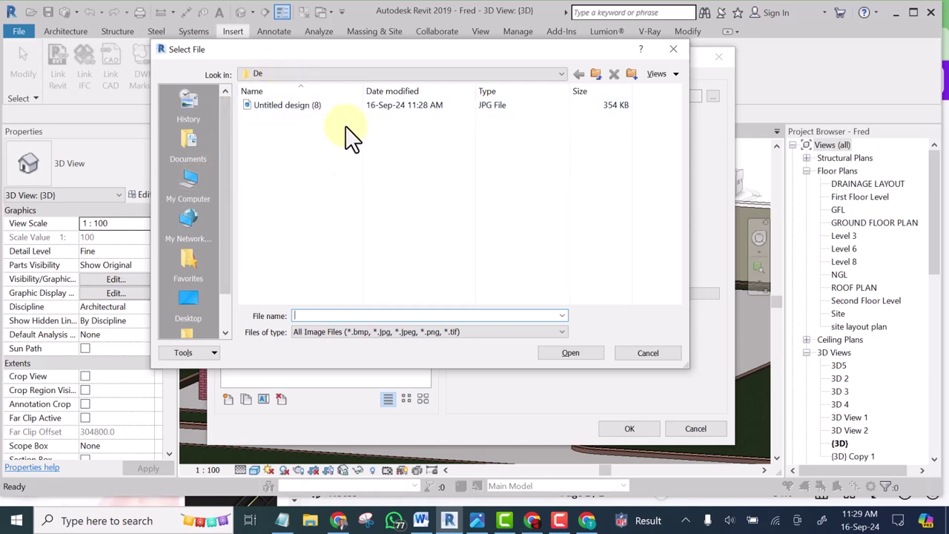
pyautogui.click(279, 105)
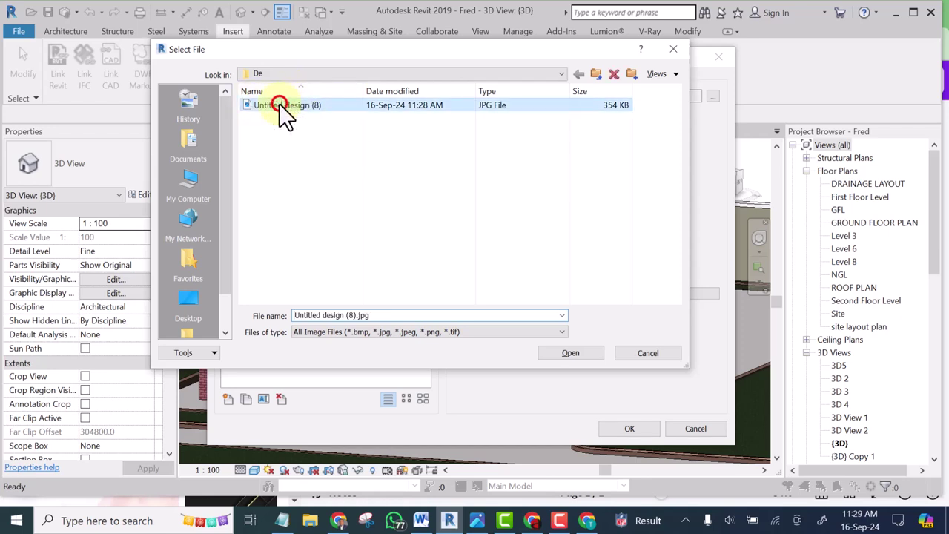
pyautogui.click(568, 353)
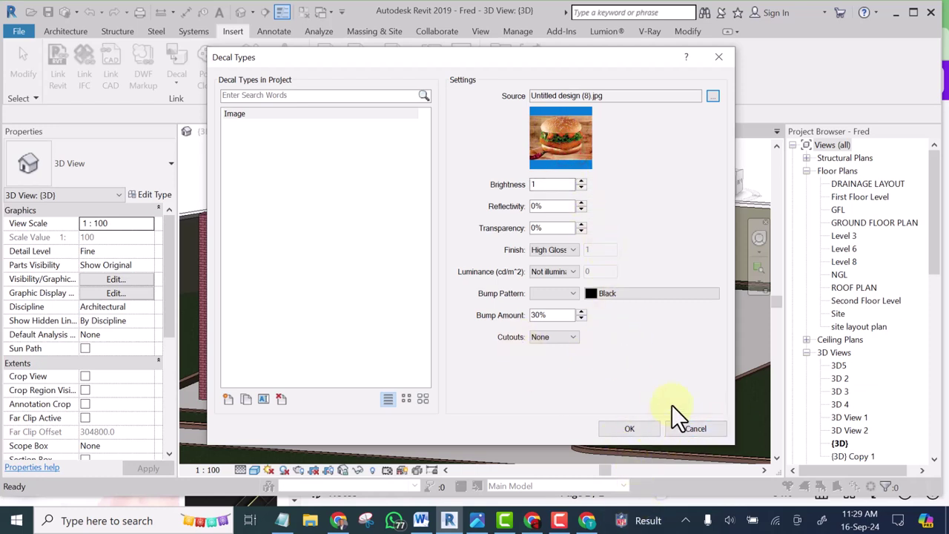
pyautogui.click(630, 429)
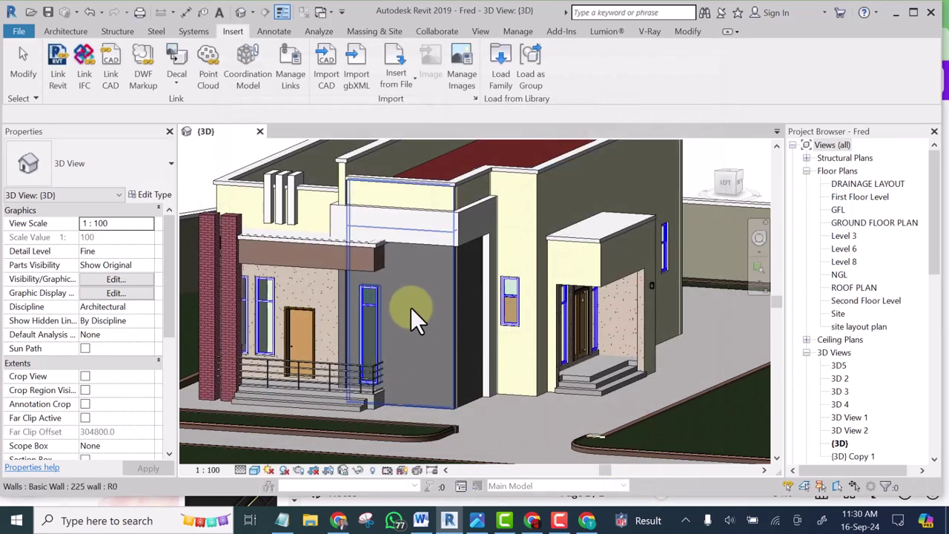
# Place an 854 × 610 Image decal on the grey wall face beside the tall window
pyautogui.scroll(-2, 493, 363)
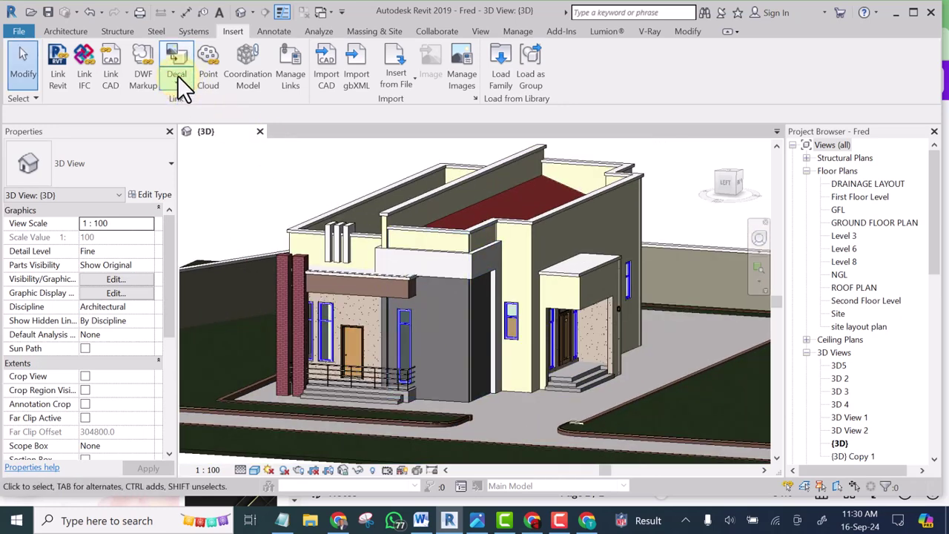
pyautogui.click(177, 81)
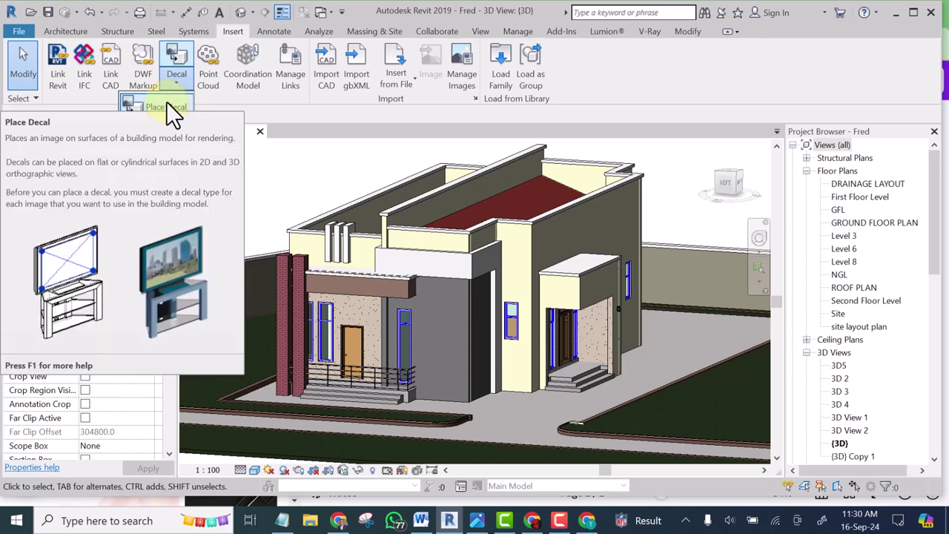
pyautogui.click(168, 106)
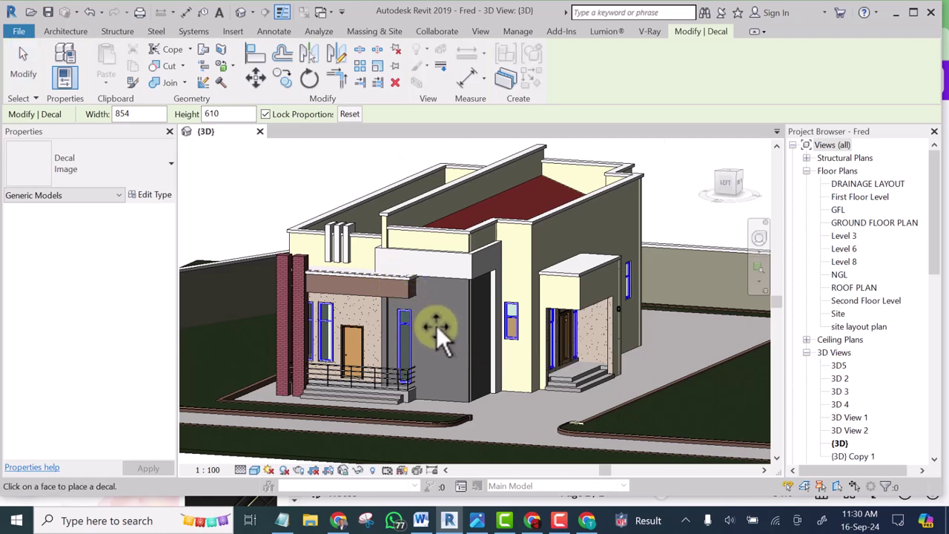
pyautogui.scroll(5, 436, 325)
pyautogui.click(431, 317)
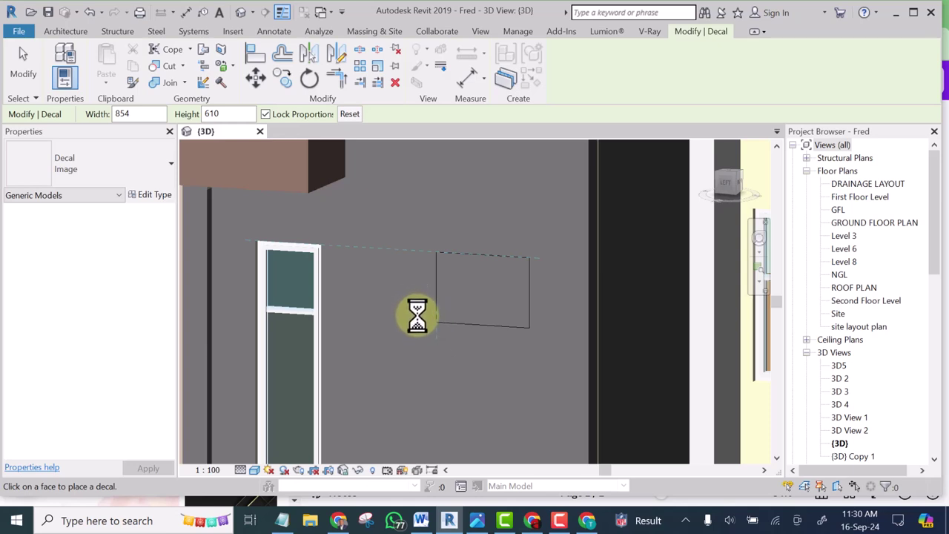
pyautogui.scroll(3, 408, 312)
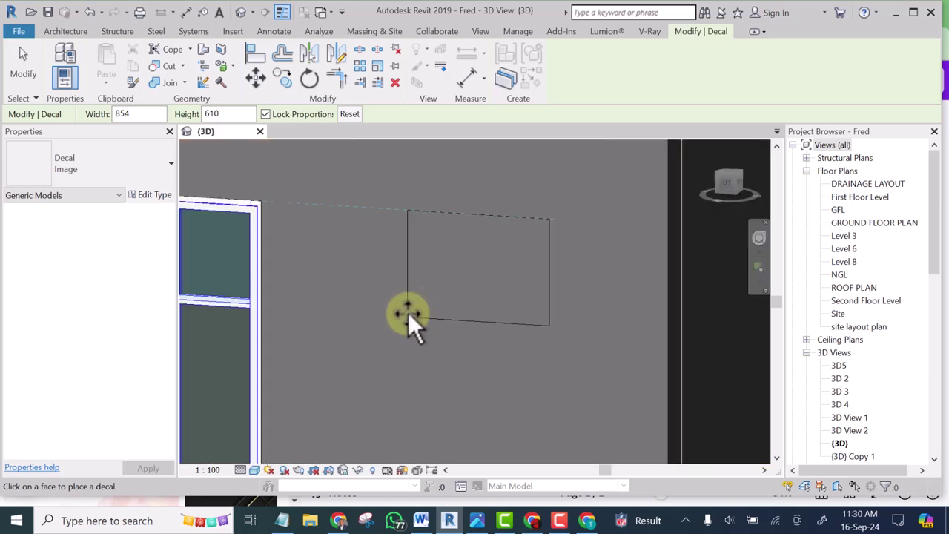
pyautogui.click(363, 340)
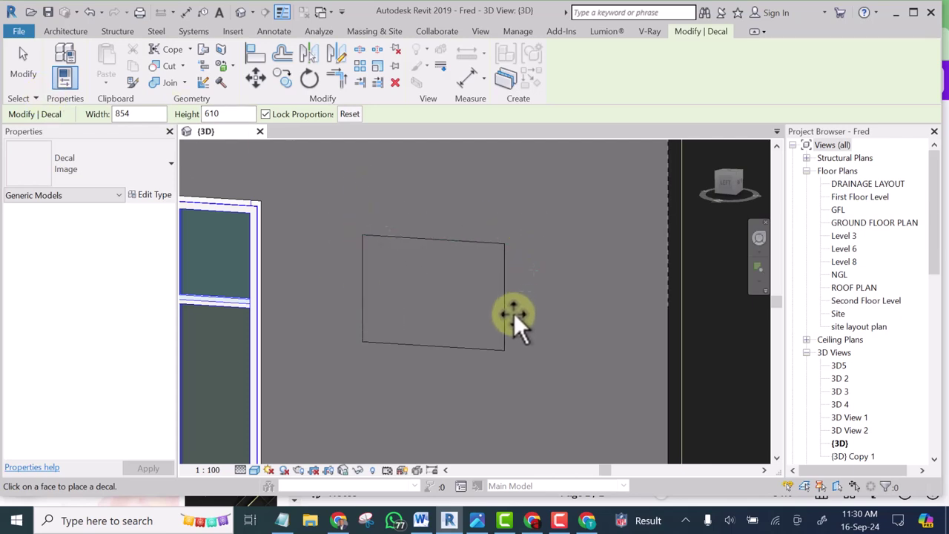
# Stretch the decal's corners to enlarge it to 1775.1 × 1267.7, then deselect it
pyautogui.click(20, 55)
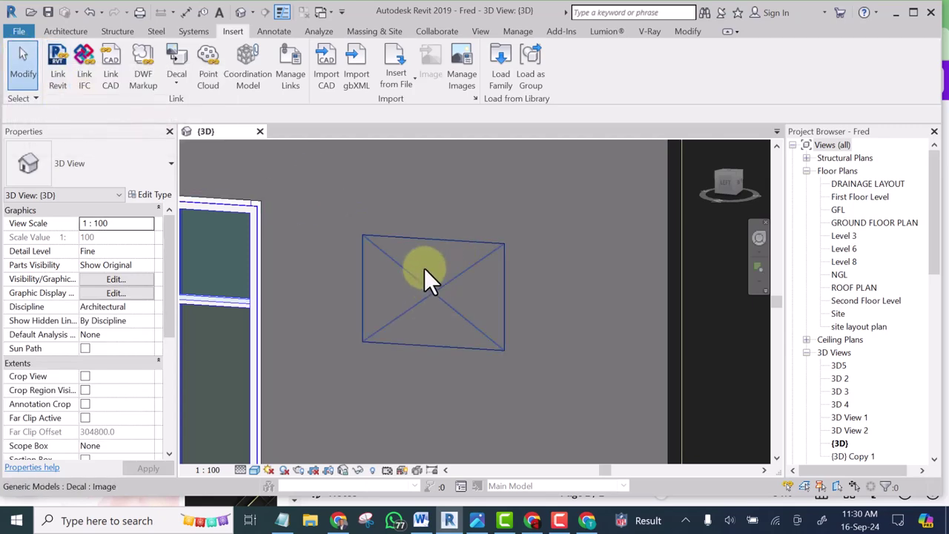
pyautogui.click(429, 291)
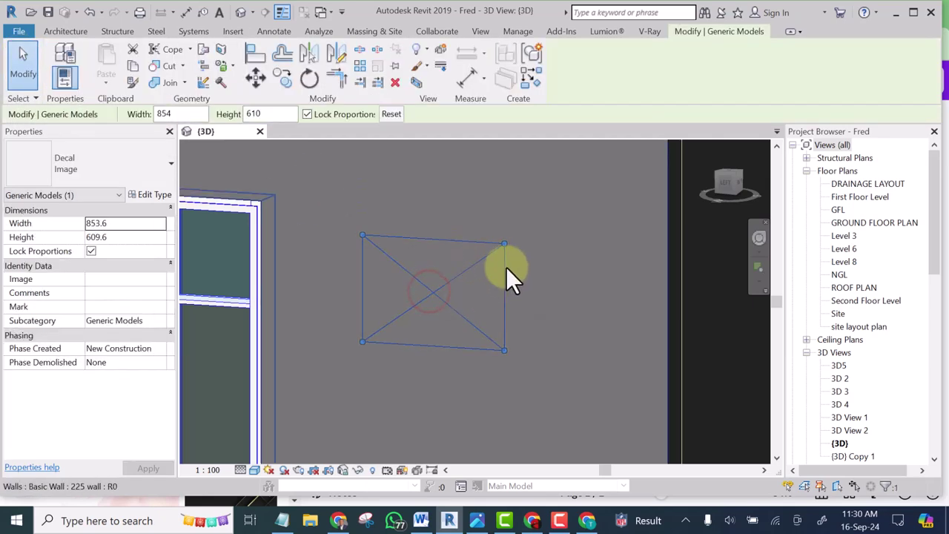
pyautogui.moveTo(504, 243); pyautogui.dragTo(581, 185)
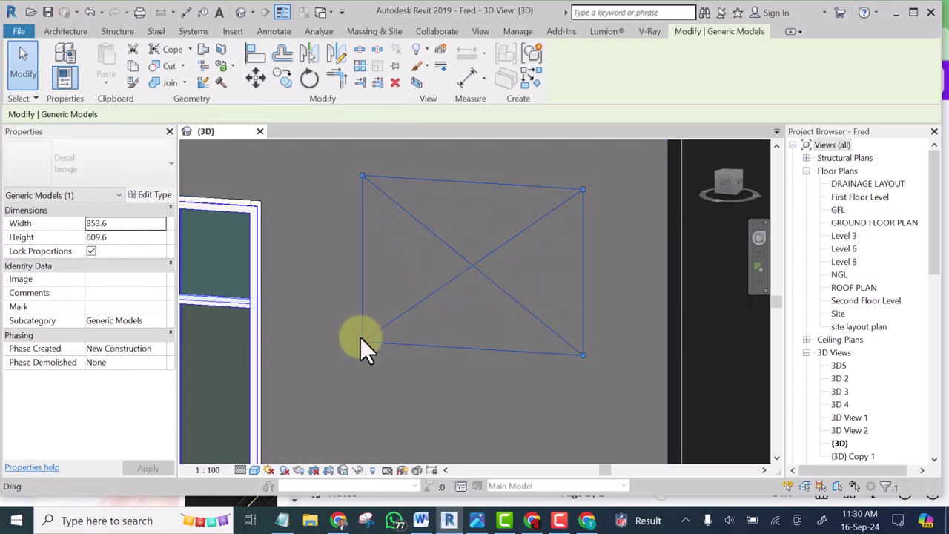
pyautogui.moveTo(363, 343); pyautogui.dragTo(306, 375)
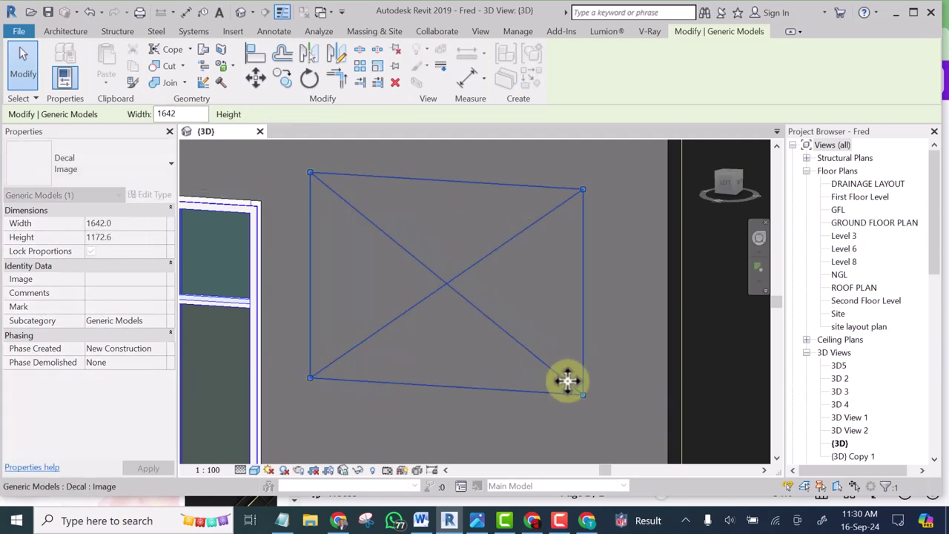
pyautogui.moveTo(585, 396); pyautogui.dragTo(606, 415)
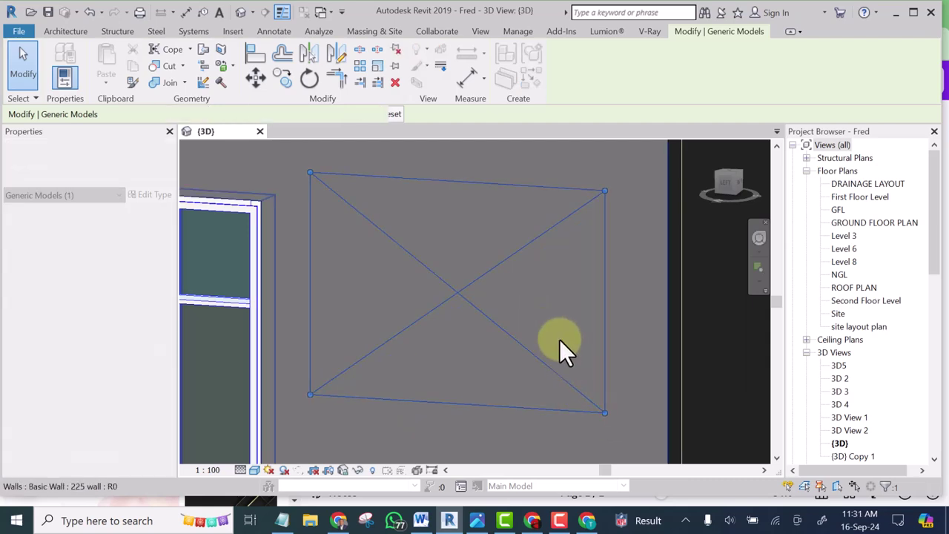
pyautogui.scroll(-5, 559, 339)
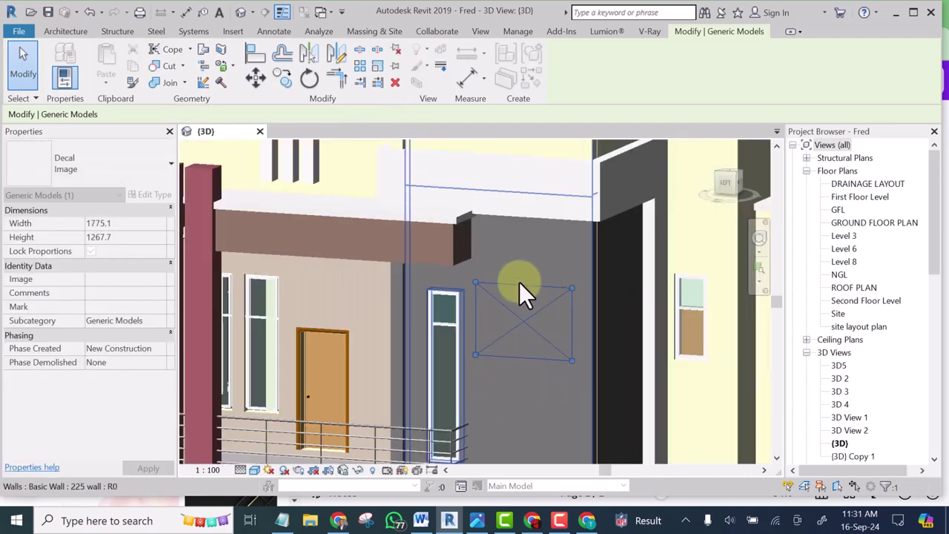
pyautogui.scroll(-5, 517, 282)
pyautogui.click(684, 215)
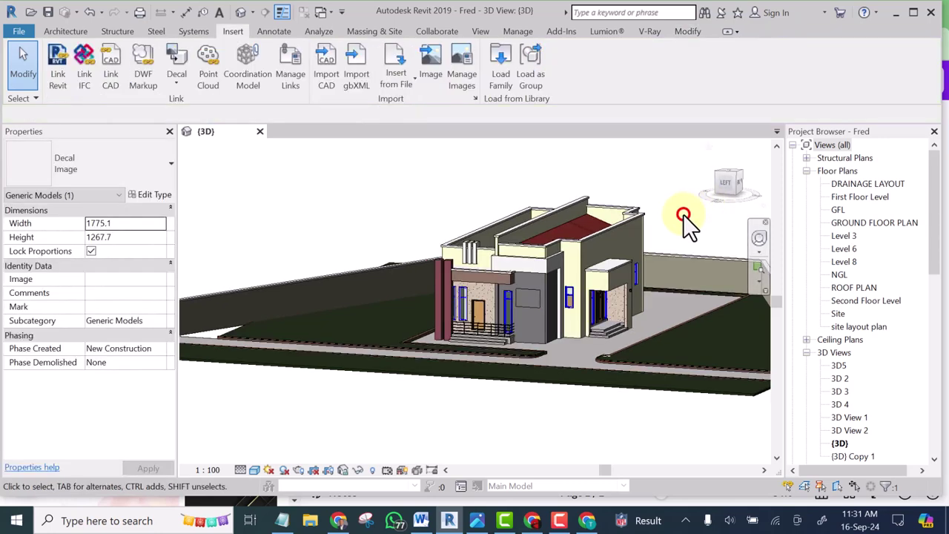
pyautogui.scroll(8, 528, 306)
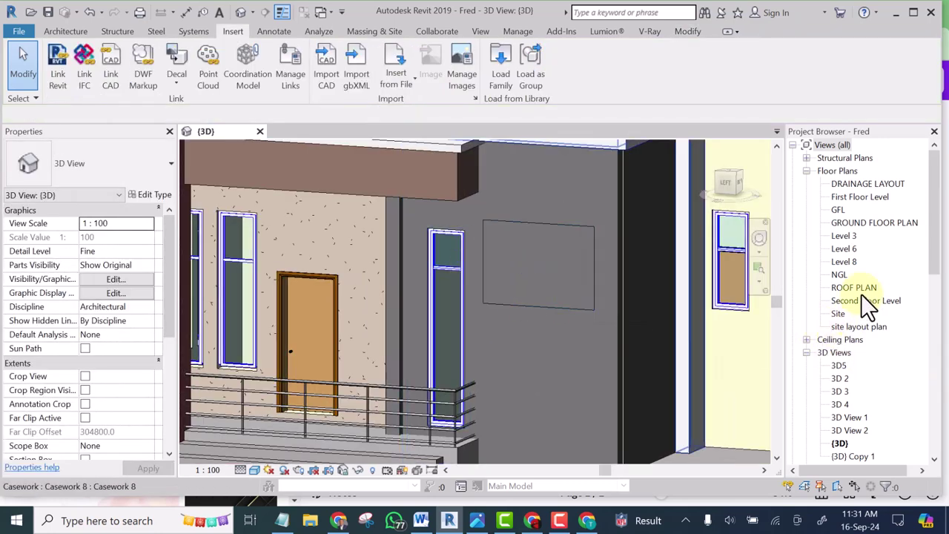
# Open the Approach View elevation and zoom in on the decal between the two windows
pyautogui.scroll(-4, 875, 230)
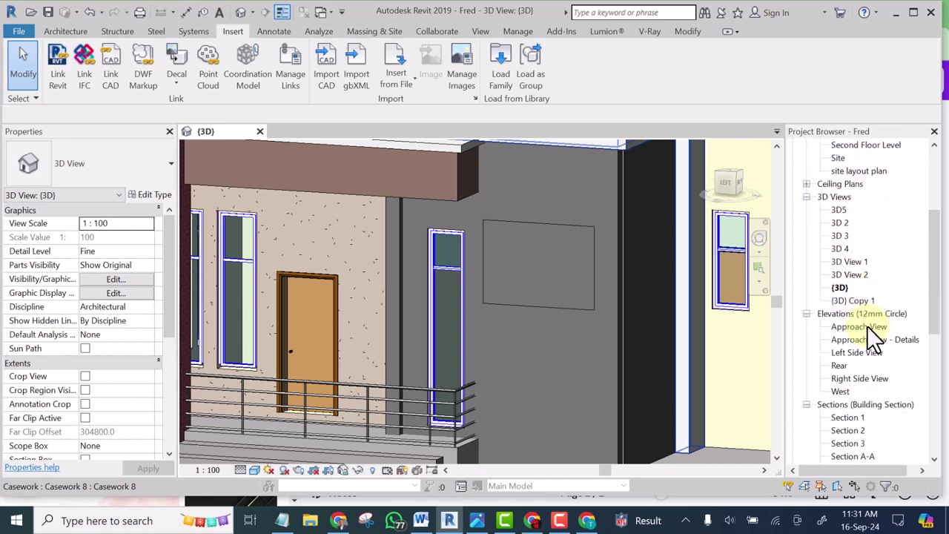
pyautogui.doubleClick(857, 327)
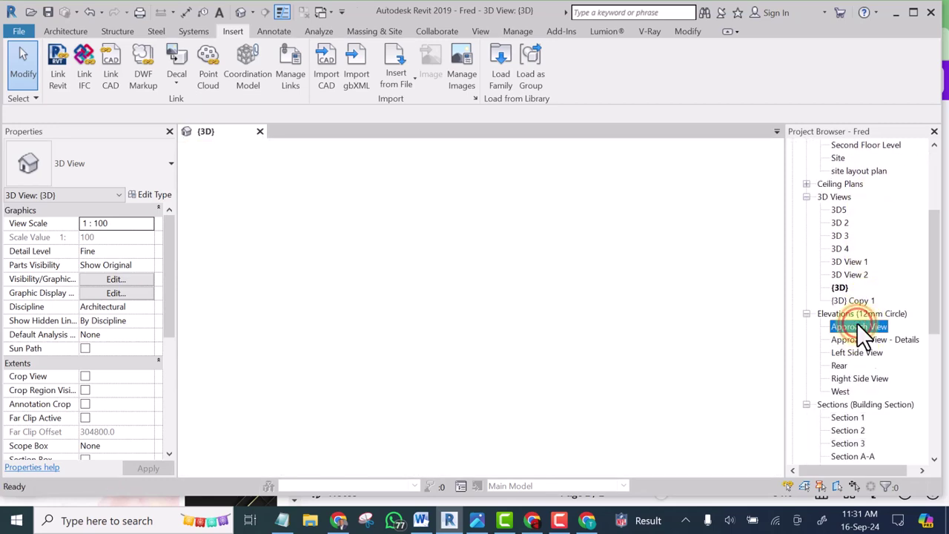
pyautogui.scroll(4, 519, 365)
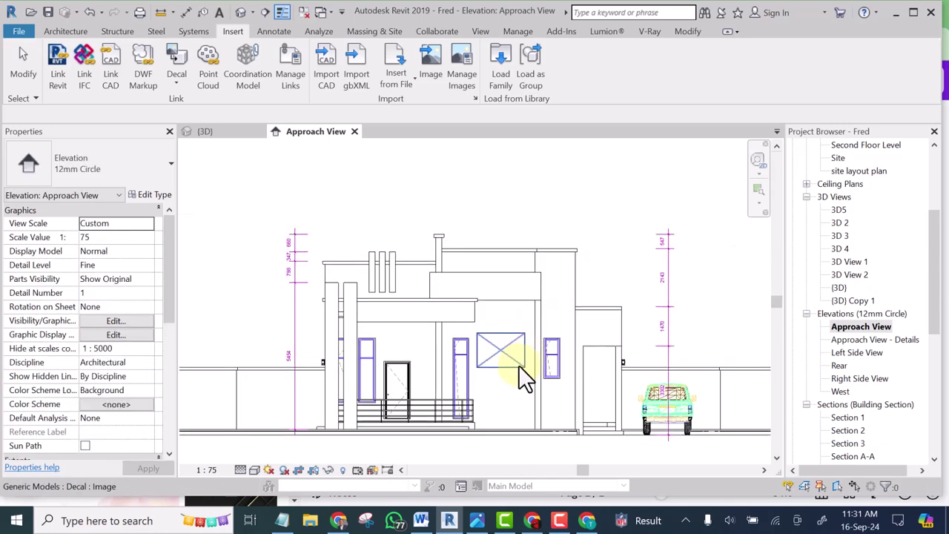
pyautogui.scroll(3, 511, 365)
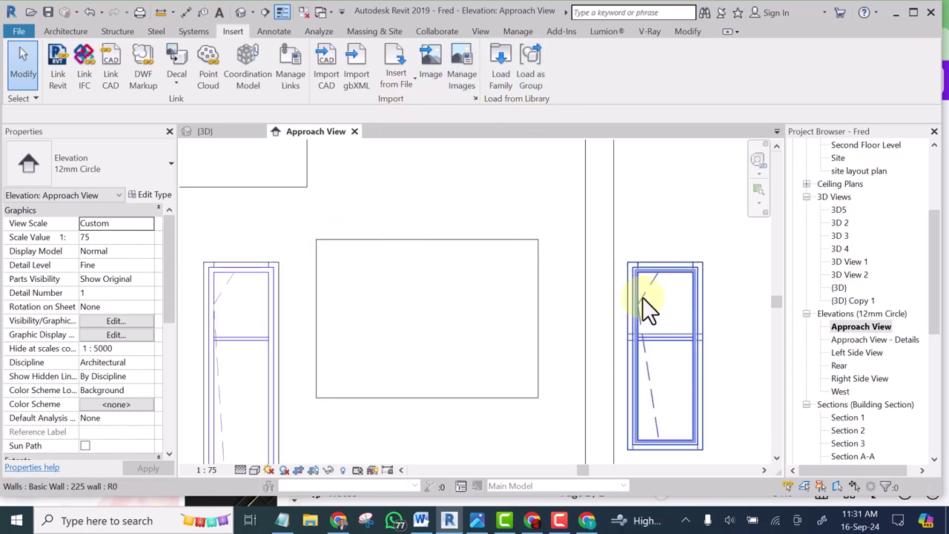
# Select the wall behind the decal and the textured wall on the right, then clear the selection
pyautogui.click(64, 31)
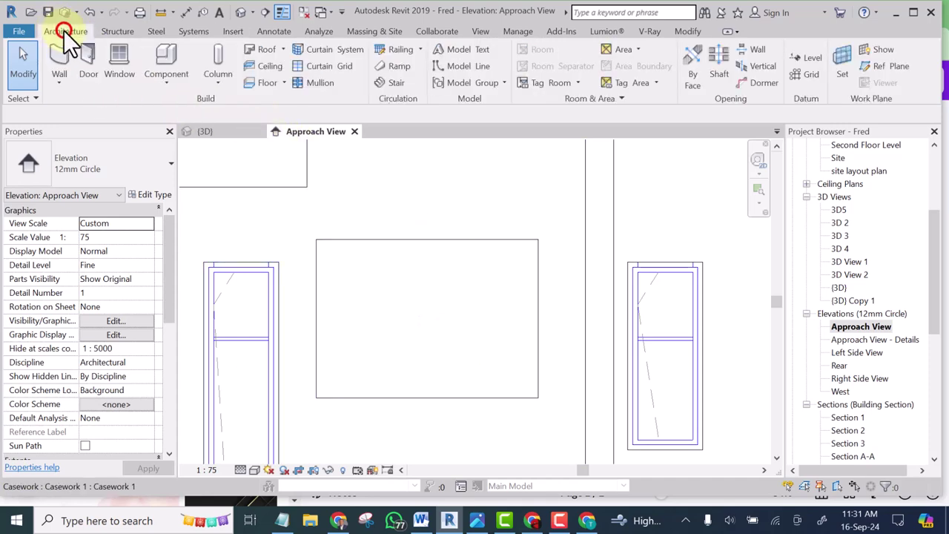
pyautogui.click(530, 190)
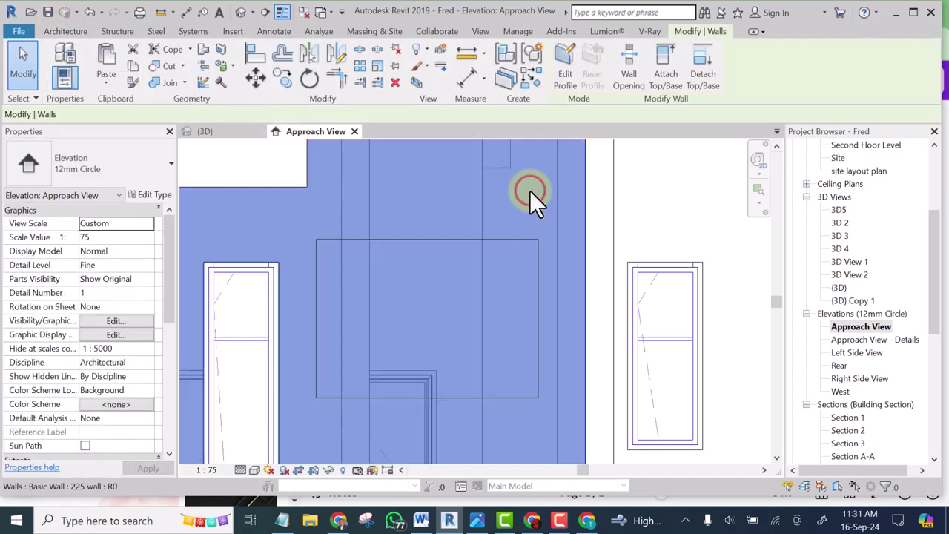
pyautogui.click(683, 182)
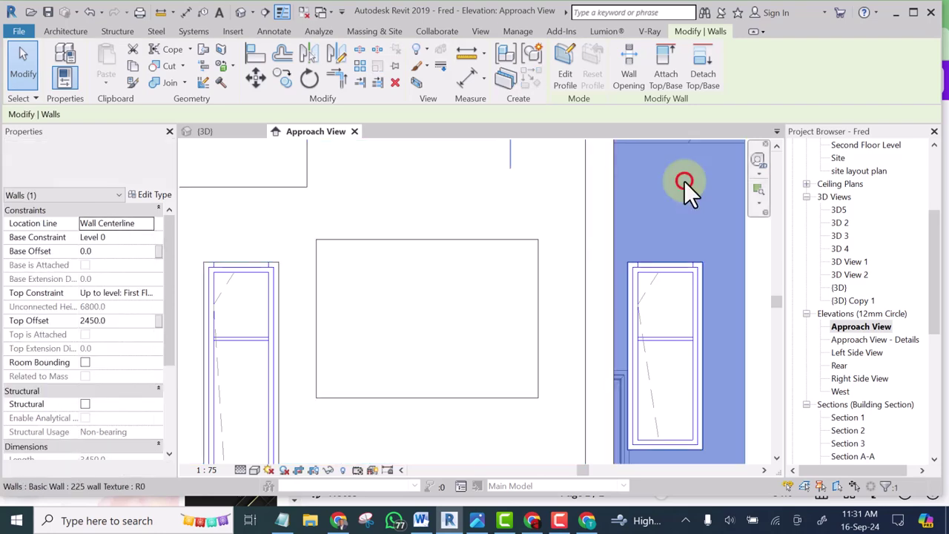
pyautogui.scroll(-2, 475, 307)
pyautogui.scroll(-2, 446, 308)
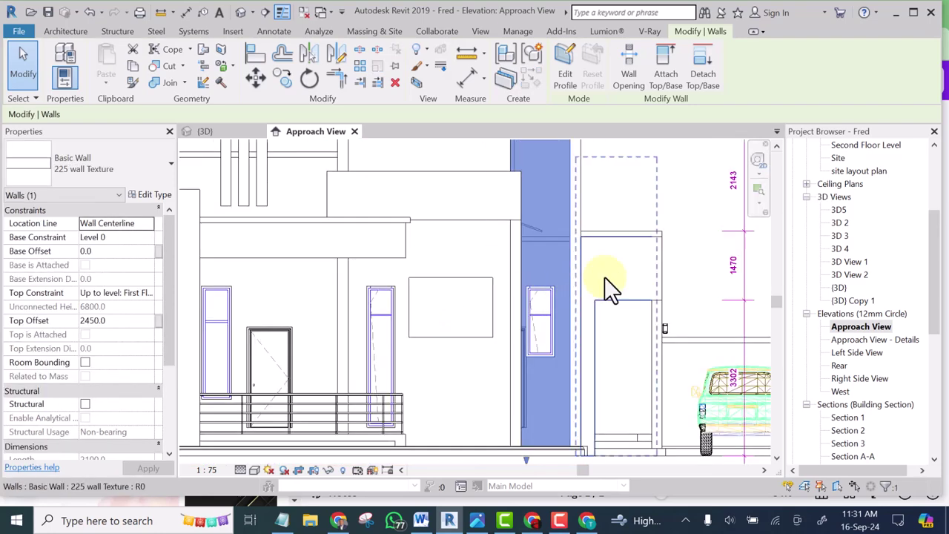
pyautogui.click(693, 195)
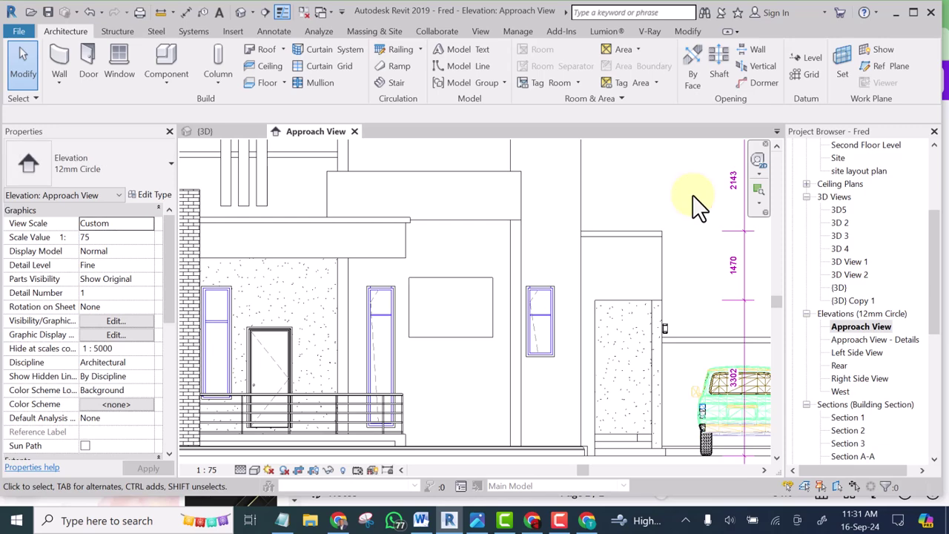
# Start an in-place Casework model with the MI shortcut, keeping the name Casework 14
pyautogui.press('m')
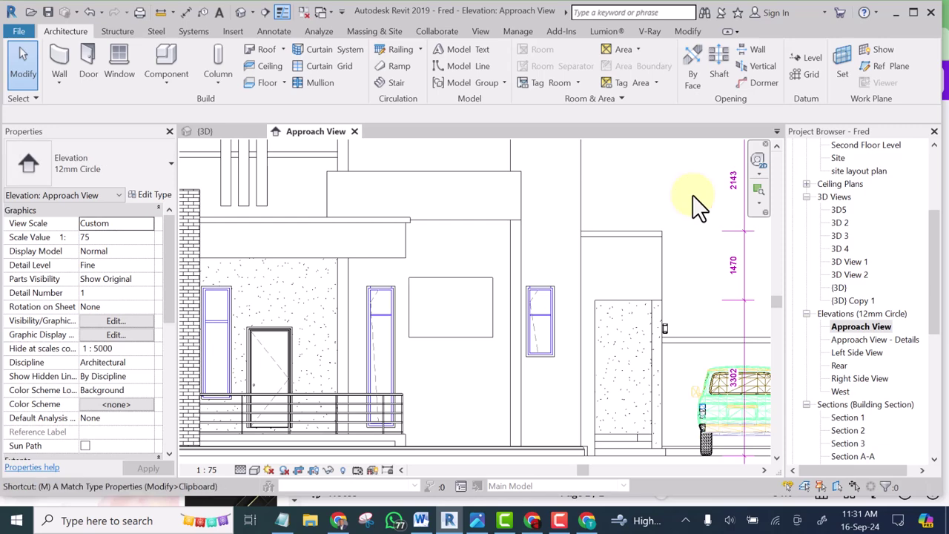
pyautogui.press('i')
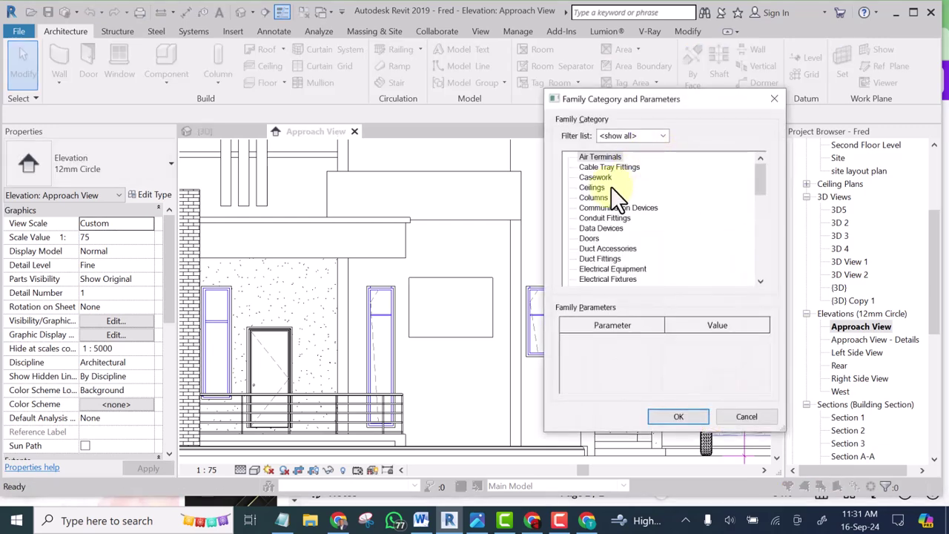
pyautogui.click(601, 177)
pyautogui.click(687, 416)
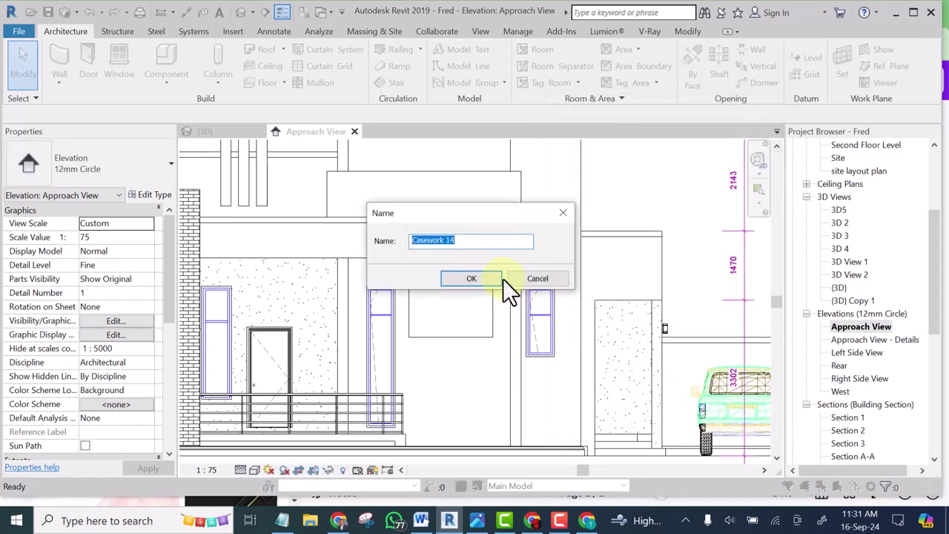
pyautogui.click(470, 279)
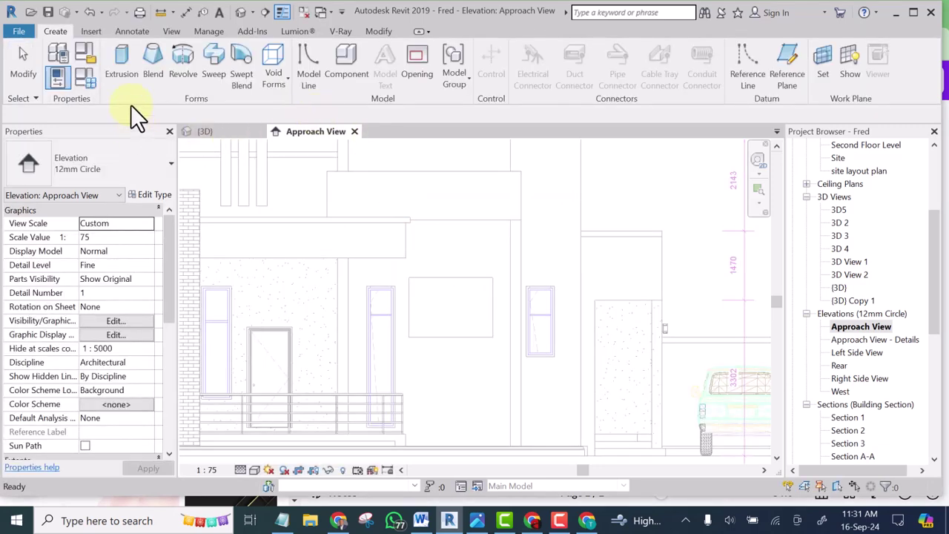
# Start a Sweep in Casework 14 and set its path's work plane to Pick a plane
pyautogui.click(183, 63)
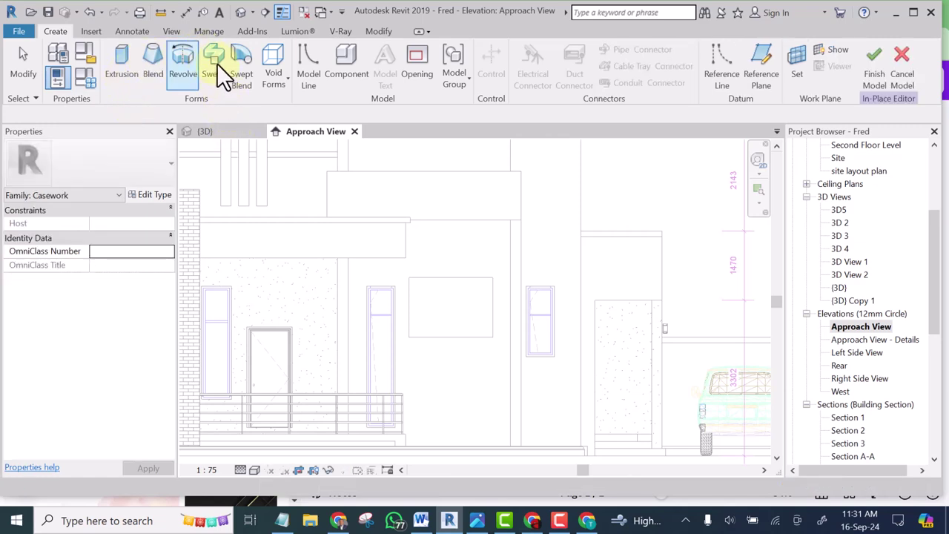
pyautogui.click(215, 57)
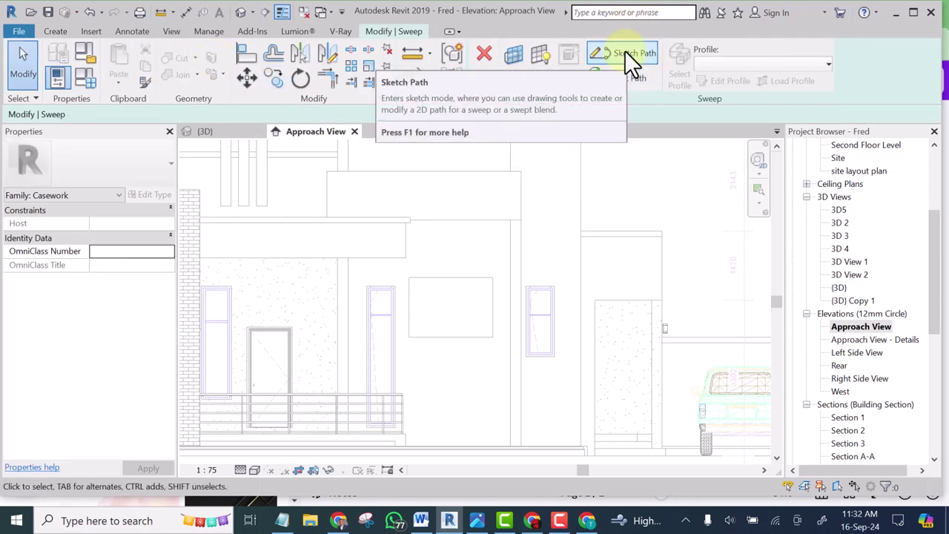
pyautogui.click(625, 52)
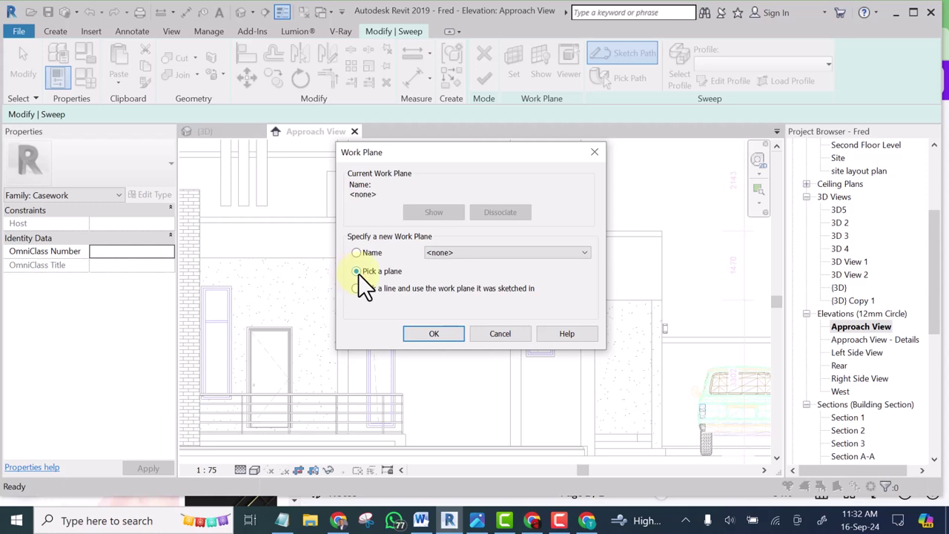
pyautogui.click(434, 333)
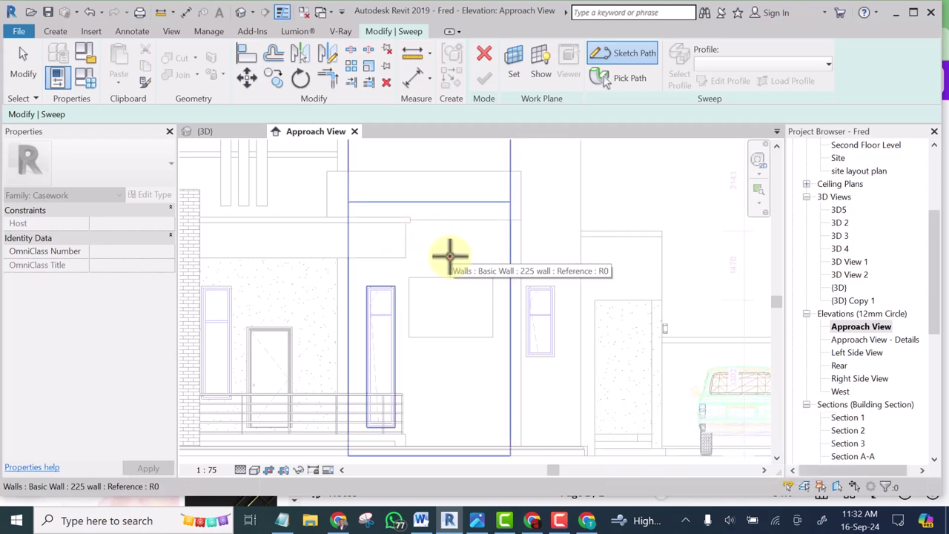
# Pick the wall face and sketch a rectangular path snapped to the decal's corners
pyautogui.click(450, 257)
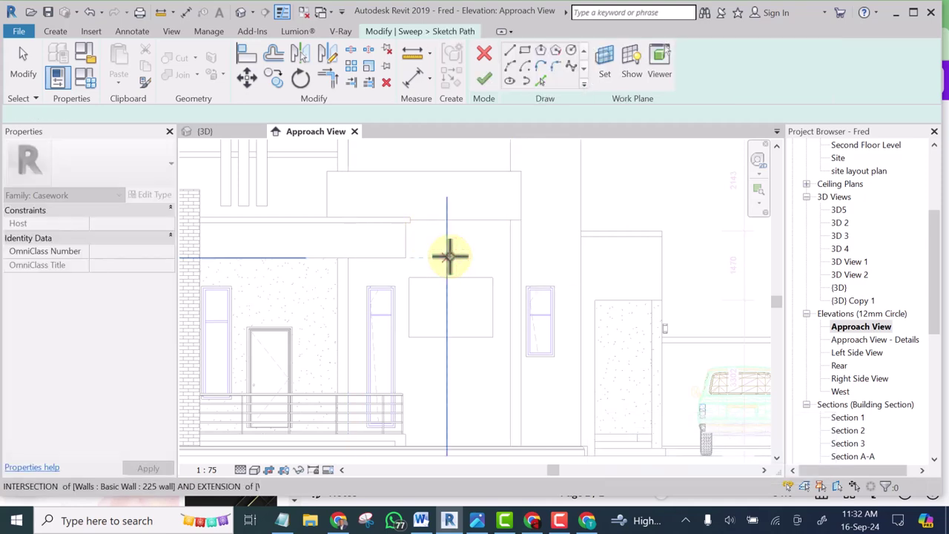
pyautogui.click(524, 50)
pyautogui.scroll(5, 420, 319)
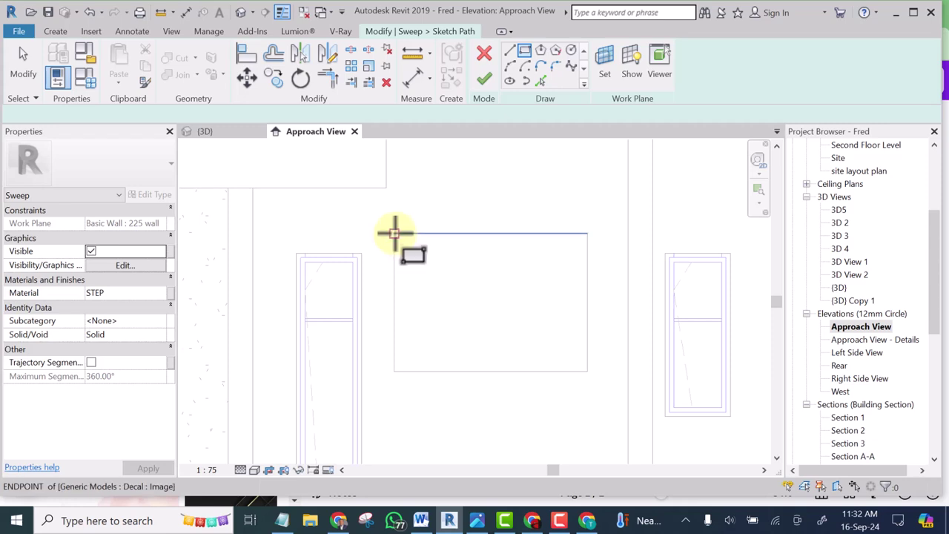
pyautogui.scroll(2, 394, 233)
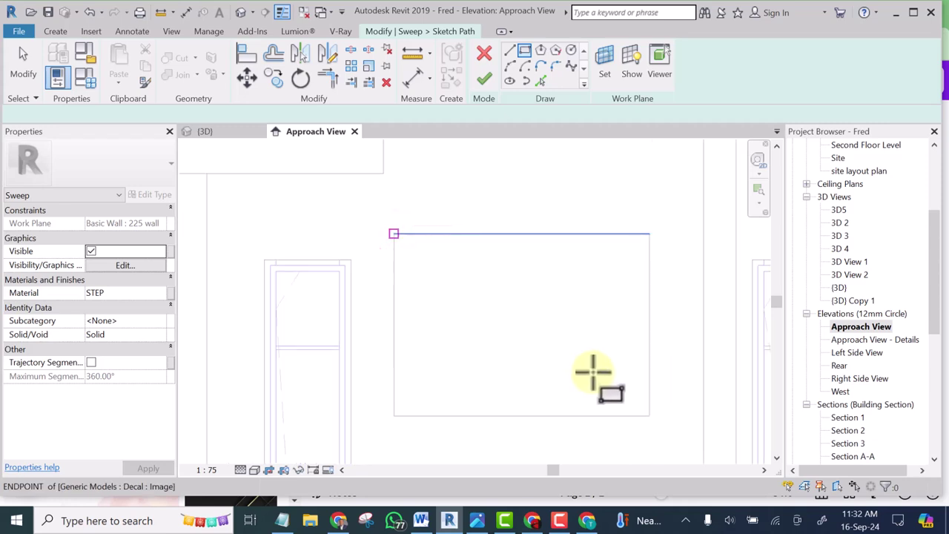
pyautogui.click(592, 371)
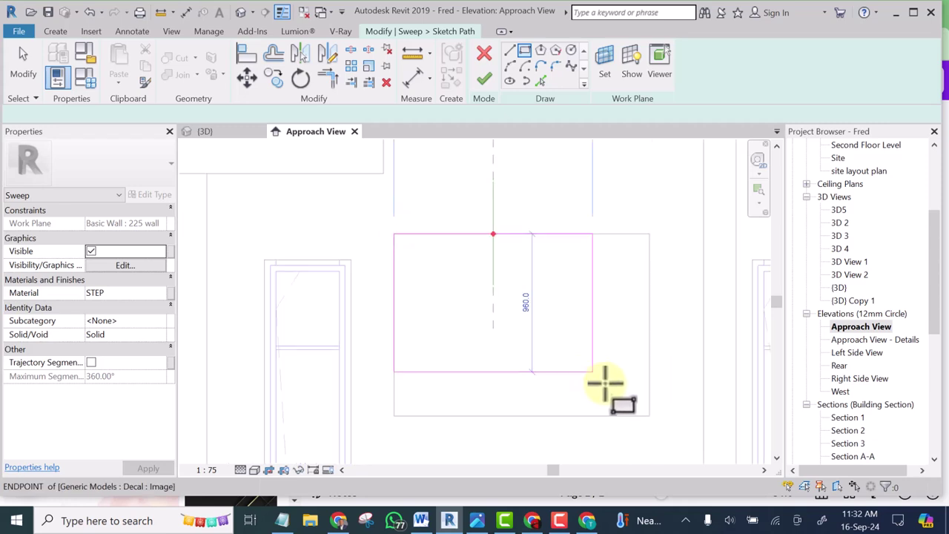
pyautogui.click(650, 415)
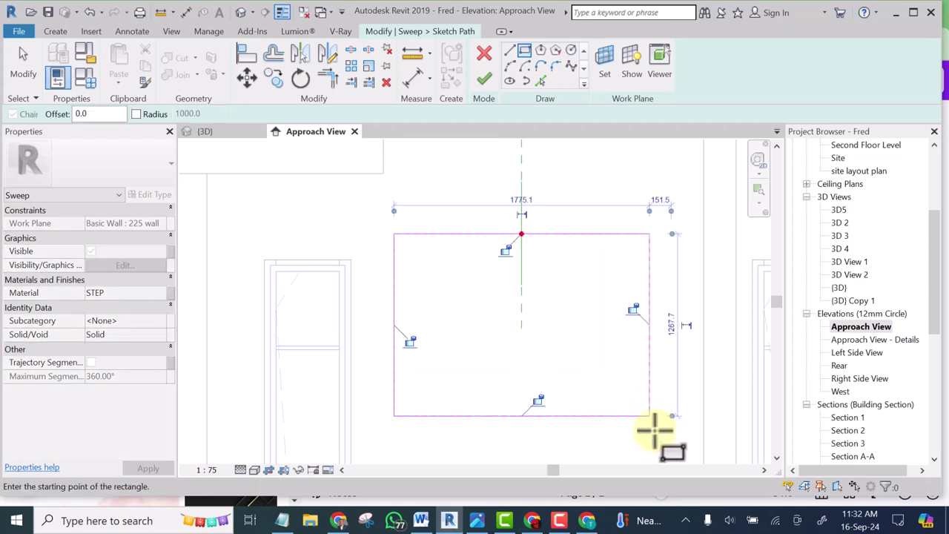
pyautogui.press('Escape')
pyautogui.press('Escape')
pyautogui.scroll(-3, 460, 235)
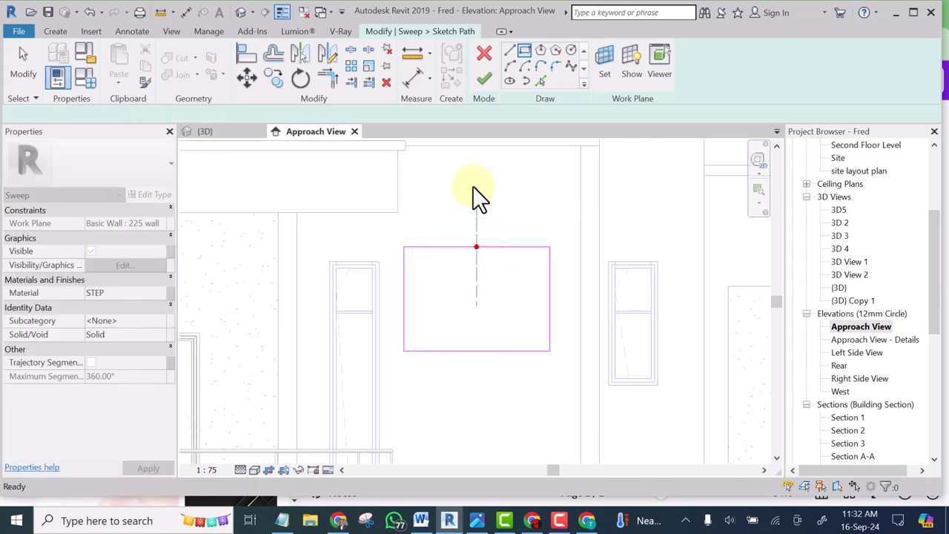
pyautogui.press('Escape')
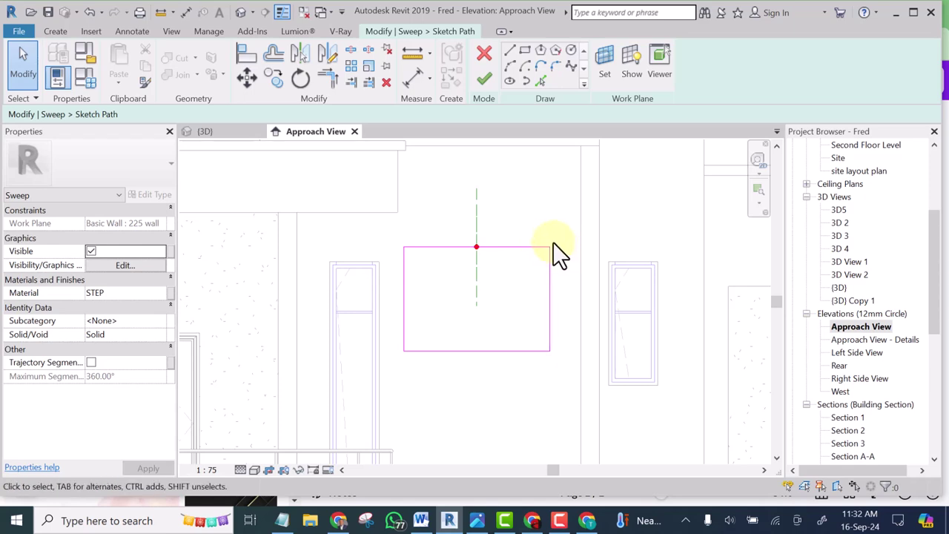
# Finish the path and edit the sweep profile in the Right Side View elevation
pyautogui.click(482, 78)
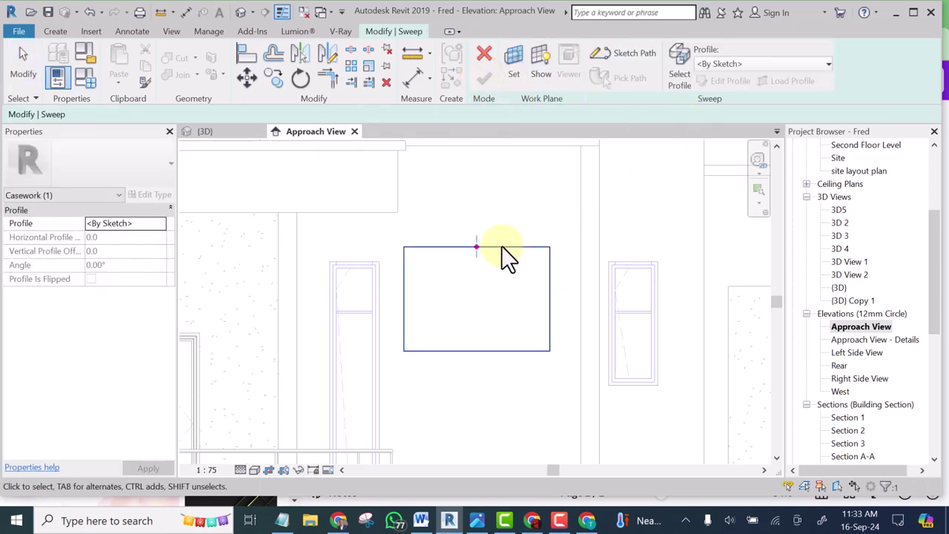
pyautogui.click(733, 78)
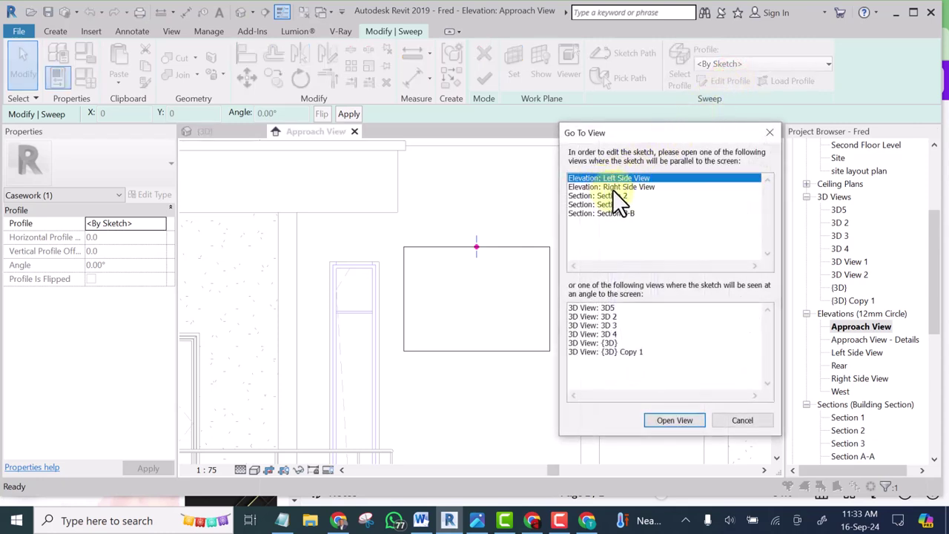
pyautogui.click(613, 188)
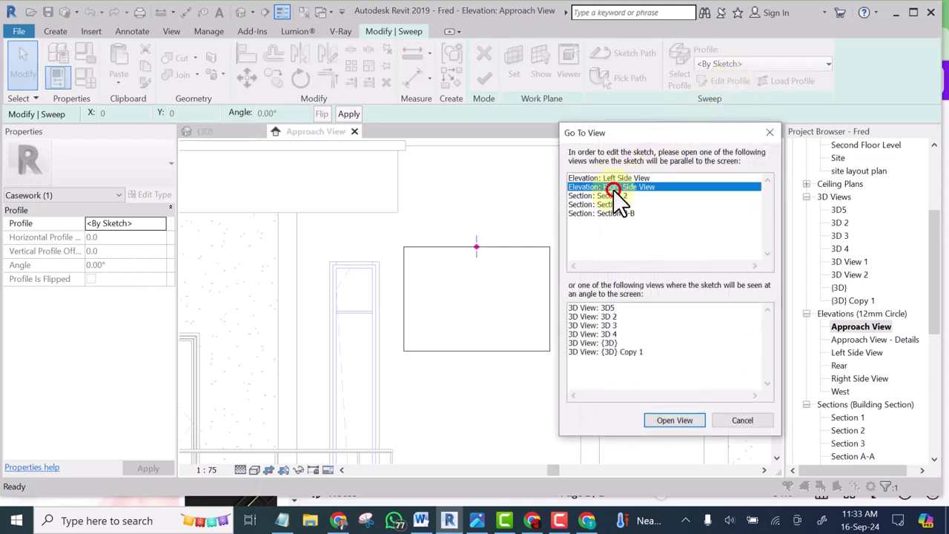
pyautogui.click(659, 418)
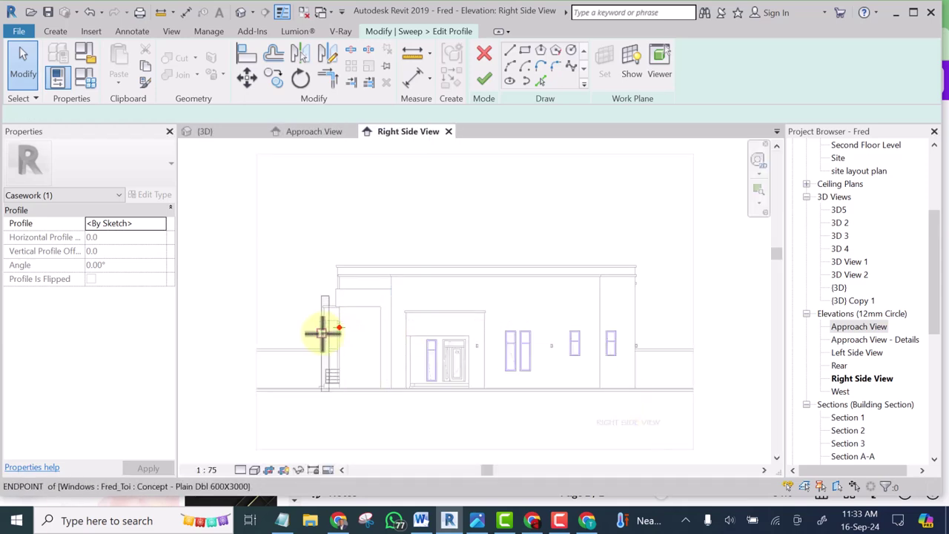
# Sketch a rectangular profile from the reference-plane intersection up and to the left
pyautogui.scroll(5, 322, 334)
pyautogui.press('l')
pyautogui.press('i')
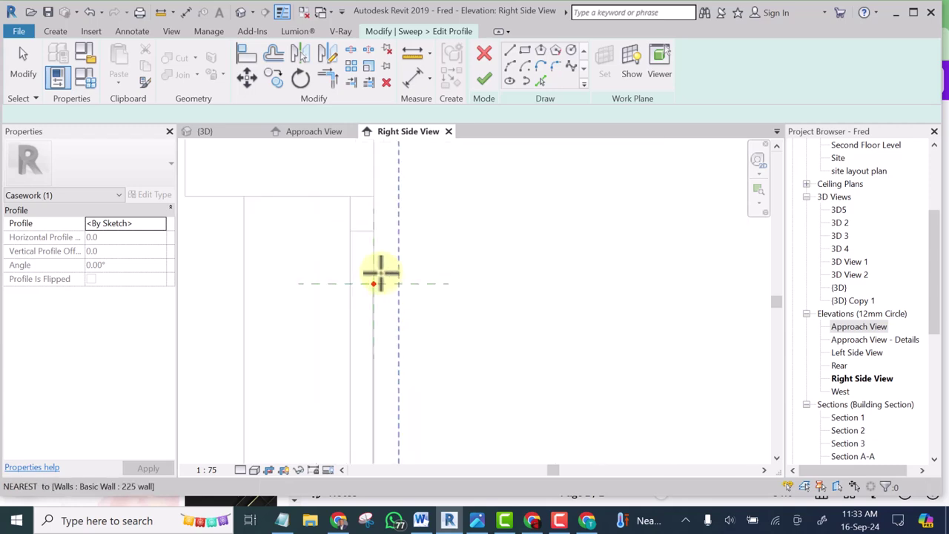
pyautogui.scroll(4, 380, 271)
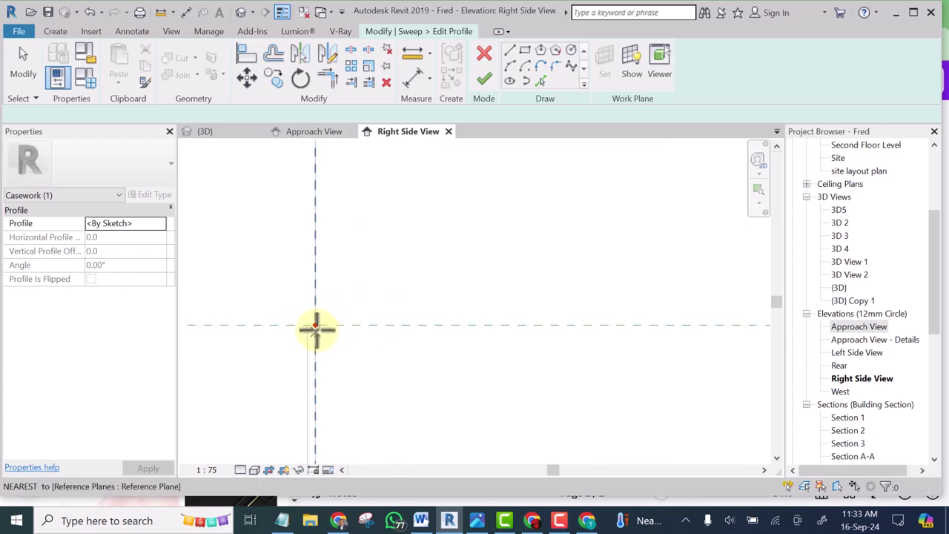
pyautogui.click(525, 51)
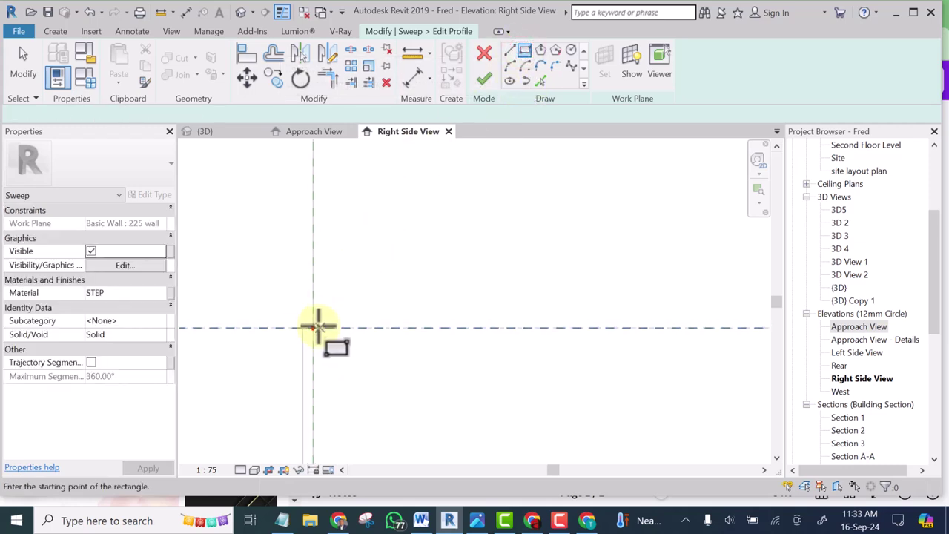
pyautogui.click(312, 327)
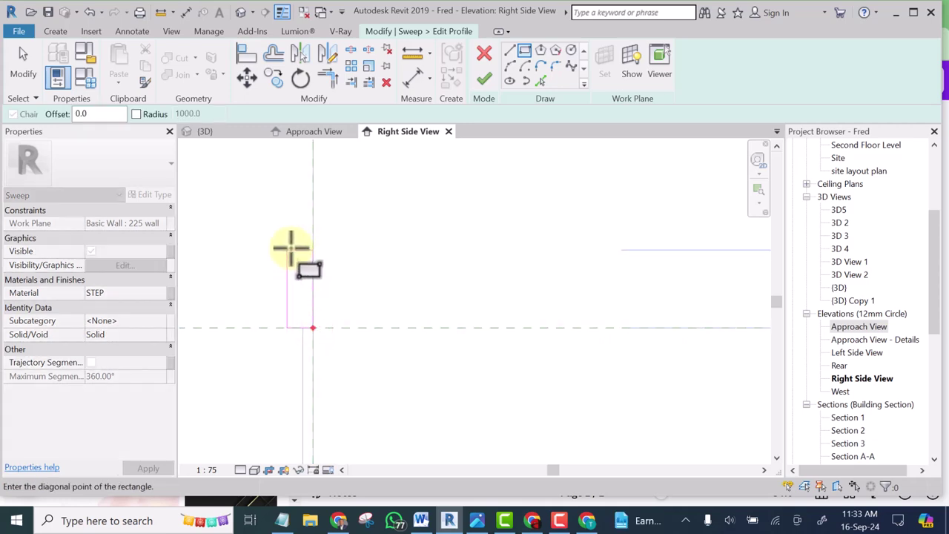
pyautogui.click(245, 173)
pyautogui.press('Escape')
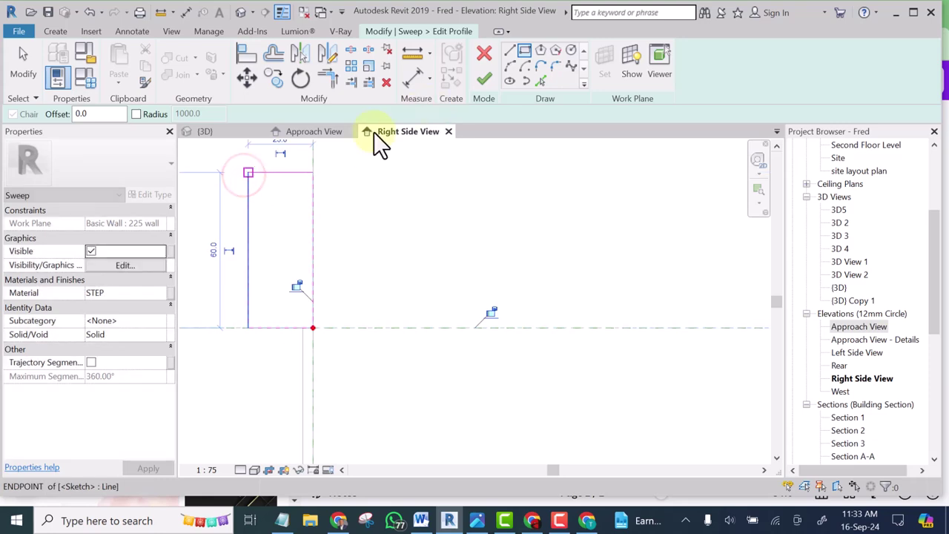
# Set the rectangle's height dimension to 100, giving a 25 × 100 profile
pyautogui.click(212, 250)
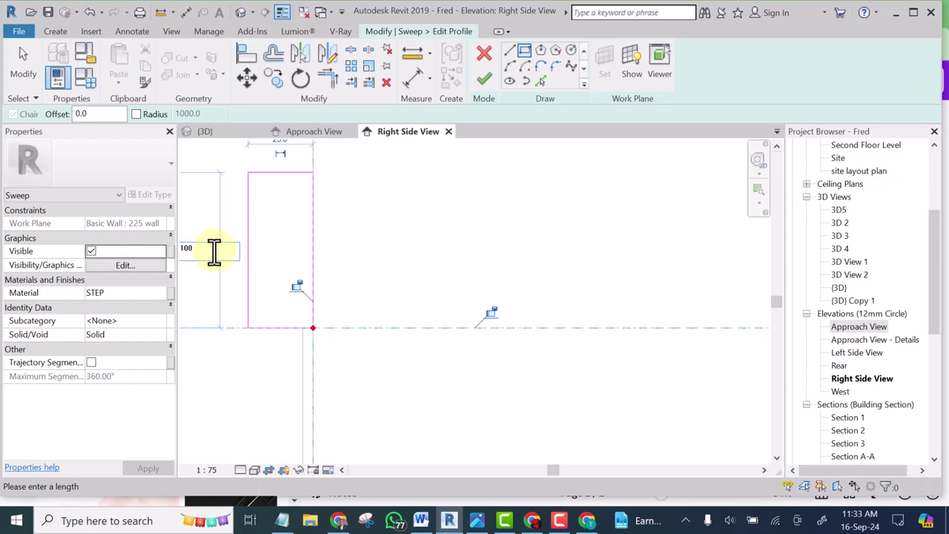
pyautogui.press('Return')
pyautogui.scroll(-4, 389, 230)
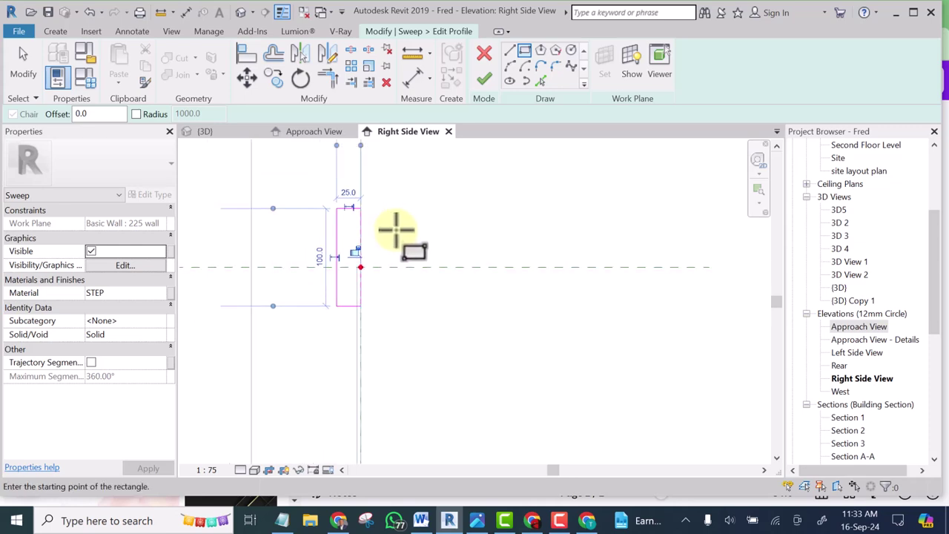
pyautogui.press('Escape')
pyautogui.press('Escape')
pyautogui.scroll(3, 334, 241)
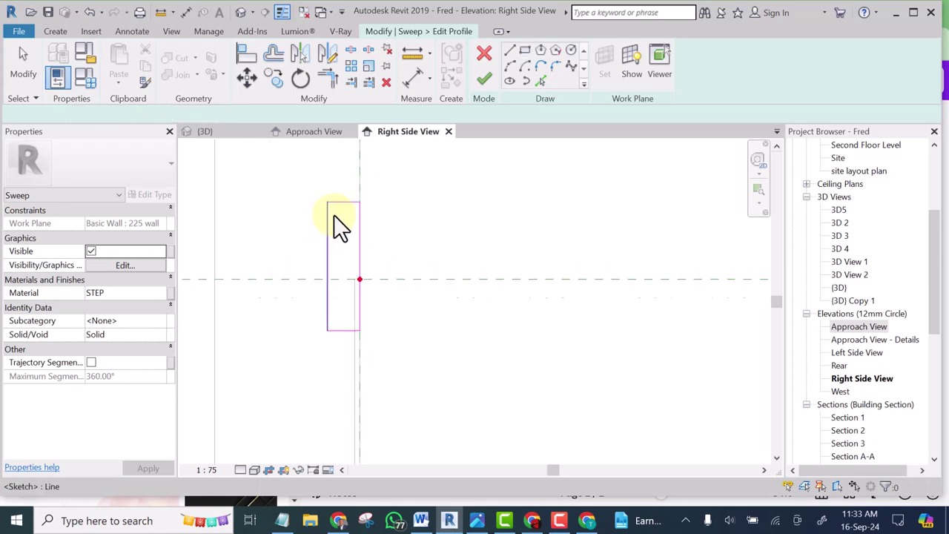
# Add an aligned dimension between the profile's left edge and the wall line
pyautogui.click(411, 77)
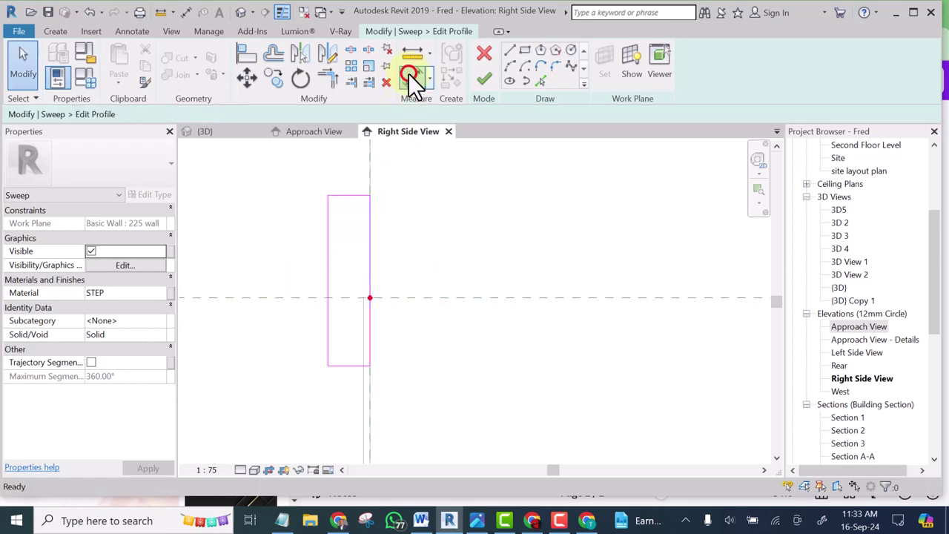
pyautogui.click(328, 240)
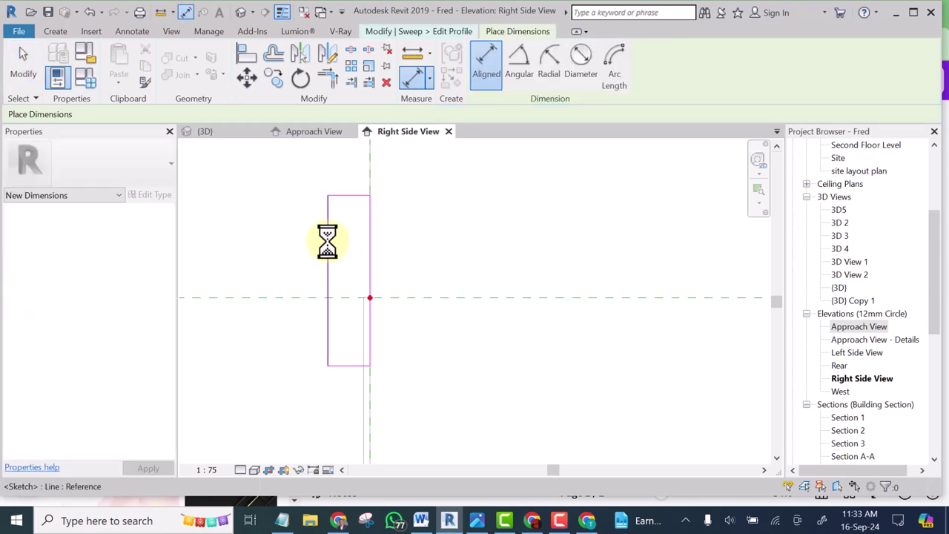
pyautogui.click(371, 237)
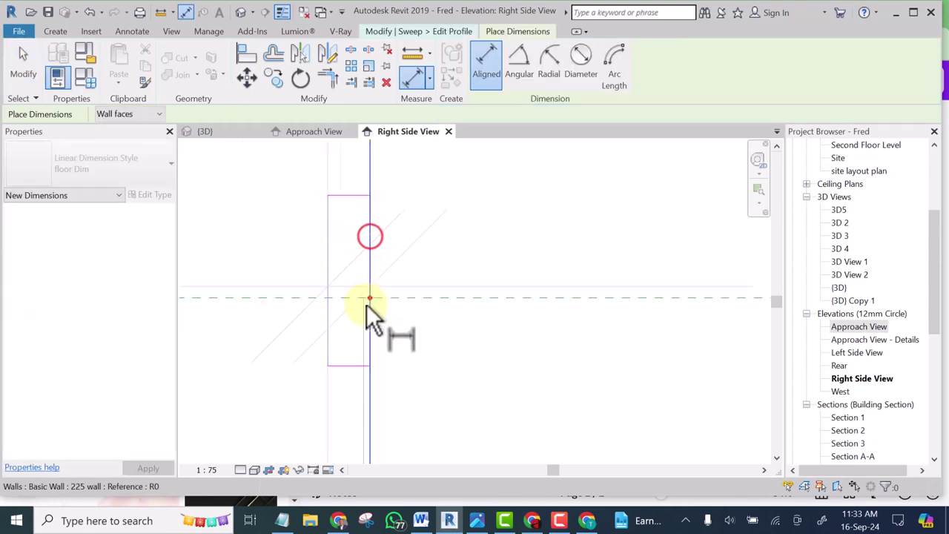
pyautogui.scroll(-2, 367, 298)
pyautogui.scroll(-3, 348, 267)
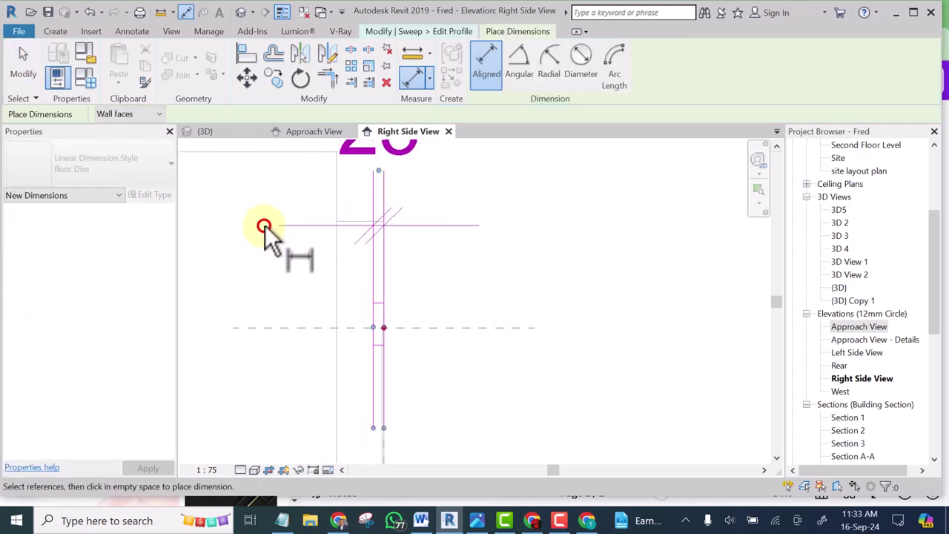
pyautogui.click(281, 256)
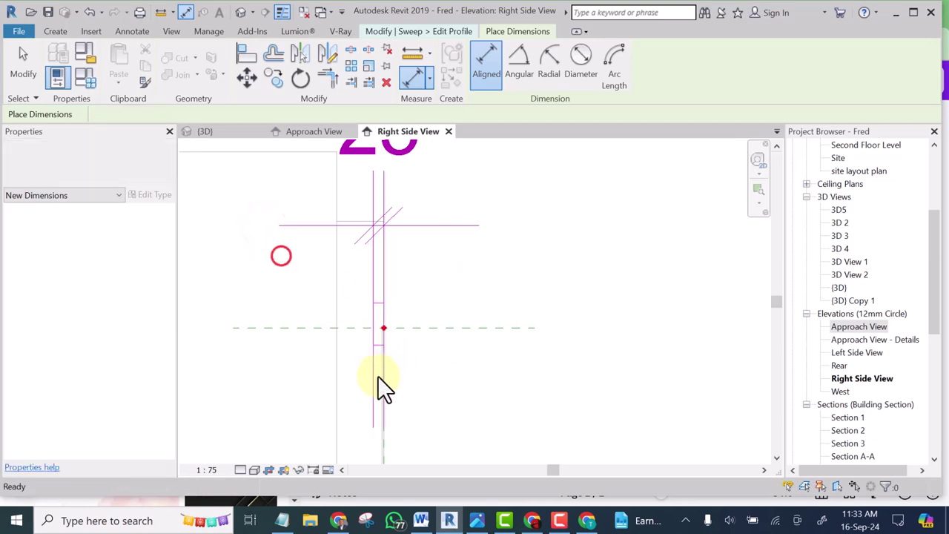
pyautogui.press('Escape')
pyautogui.press('Escape')
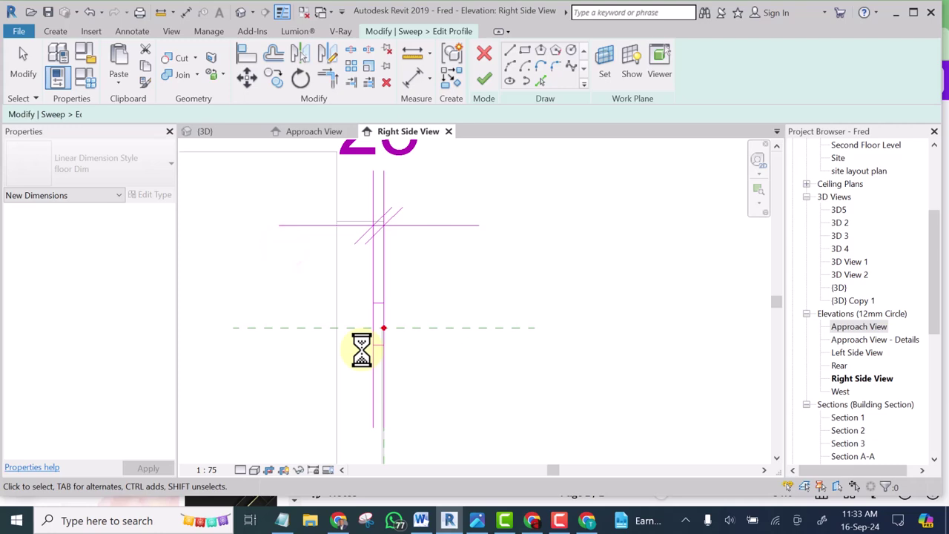
pyautogui.scroll(2, 384, 326)
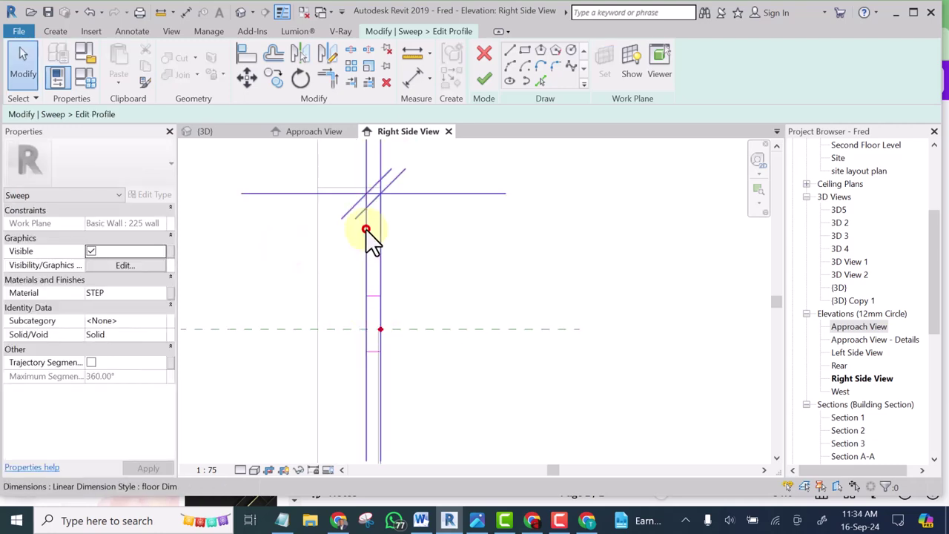
# Change the profile's width dimension from 25 to 75
pyautogui.click(351, 274)
pyautogui.moveTo(378, 376); pyautogui.dragTo(375, 376)
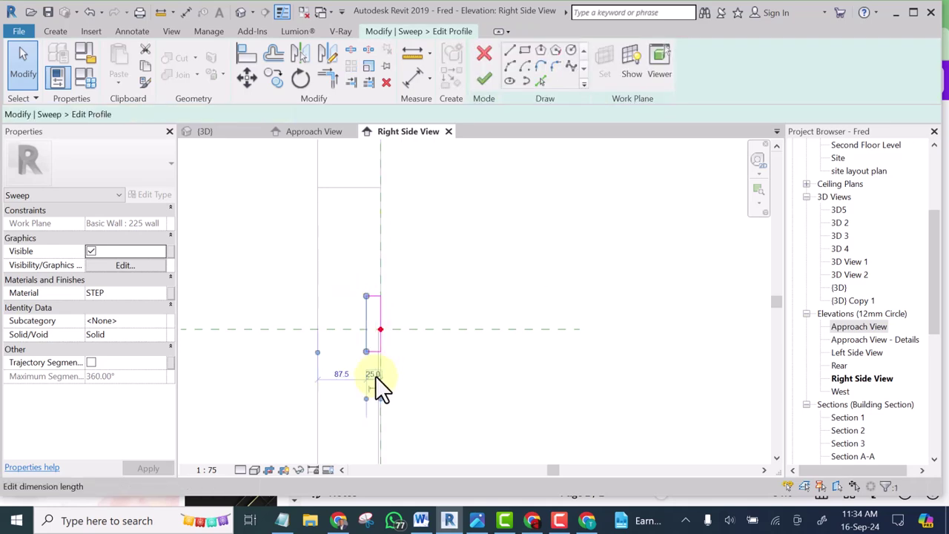
pyautogui.click(371, 375)
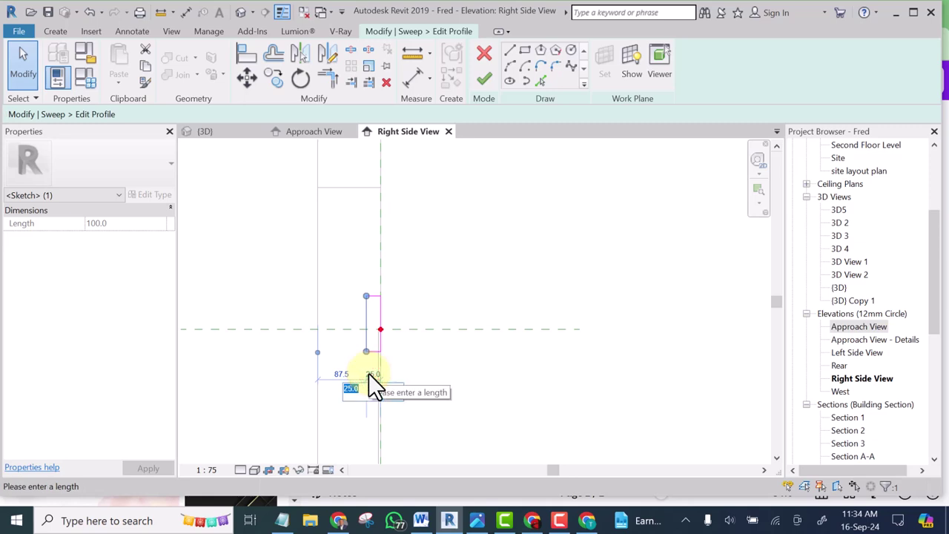
pyautogui.write('75')
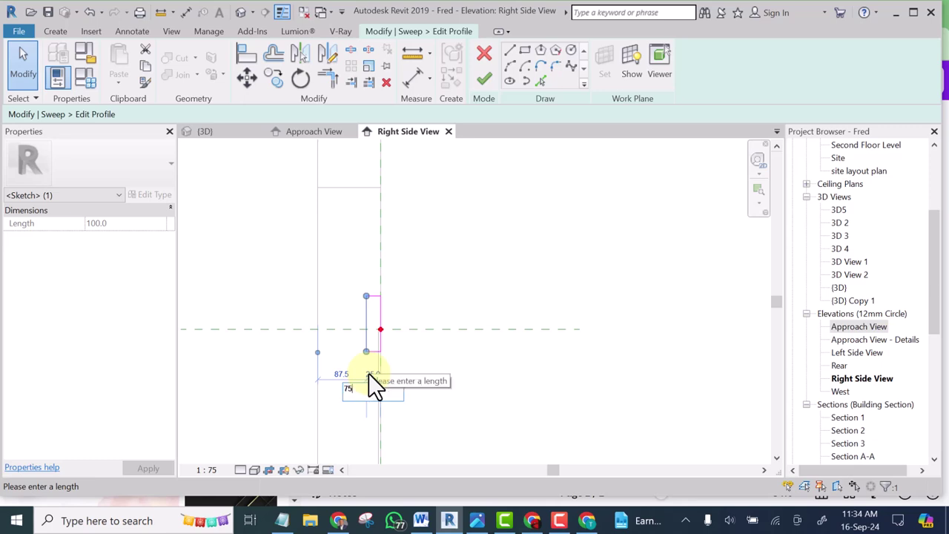
pyautogui.press('Return')
pyautogui.click(508, 189)
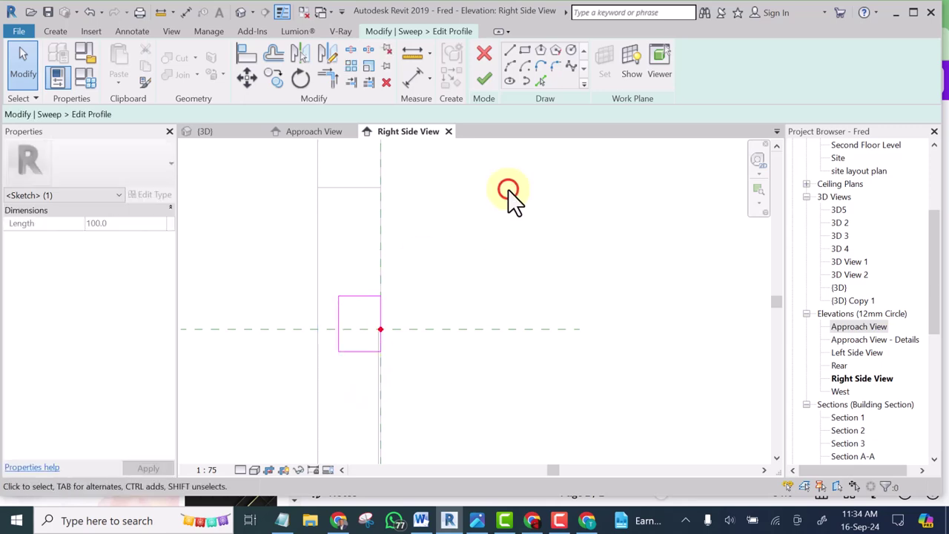
# Draw short vertical tick lines on the profile's top and bottom edges
pyautogui.scroll(-1, 508, 189)
pyautogui.scroll(2, 400, 259)
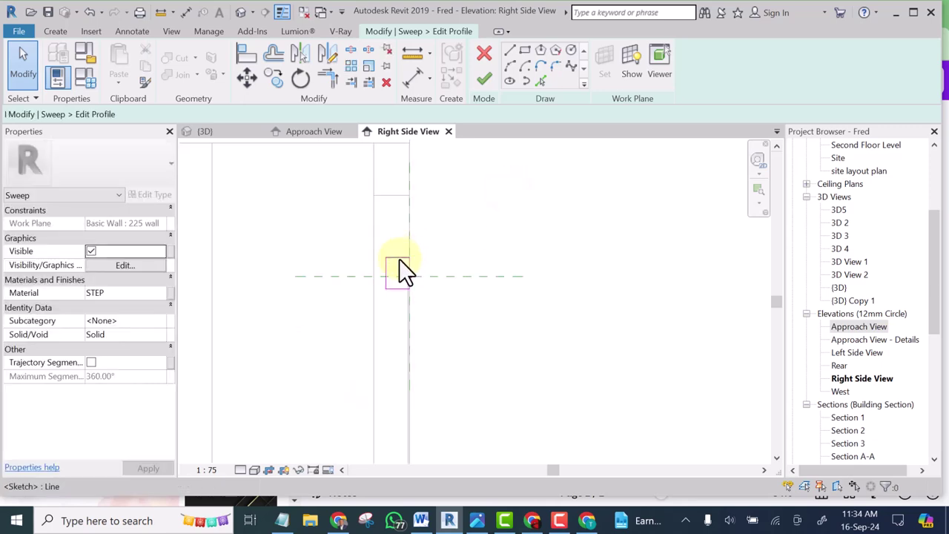
pyautogui.click(510, 50)
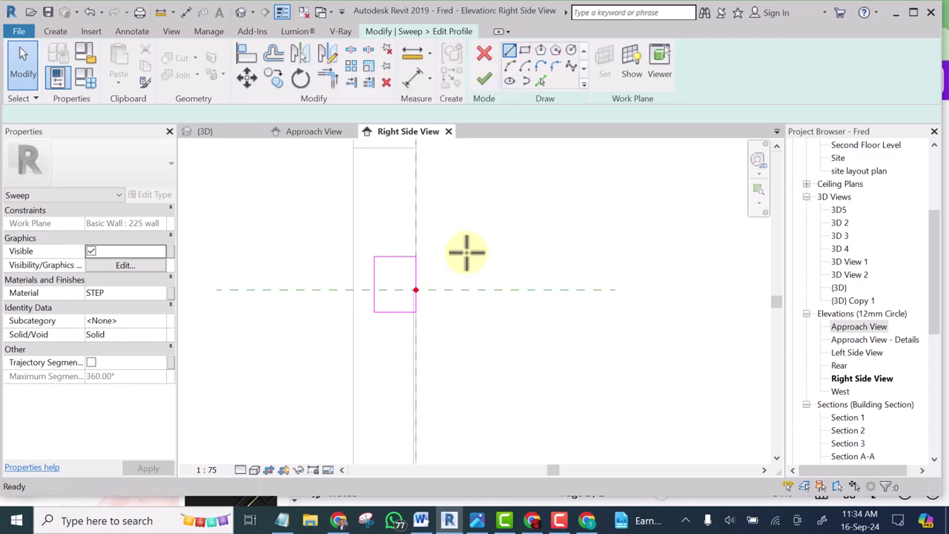
pyautogui.scroll(1, 467, 252)
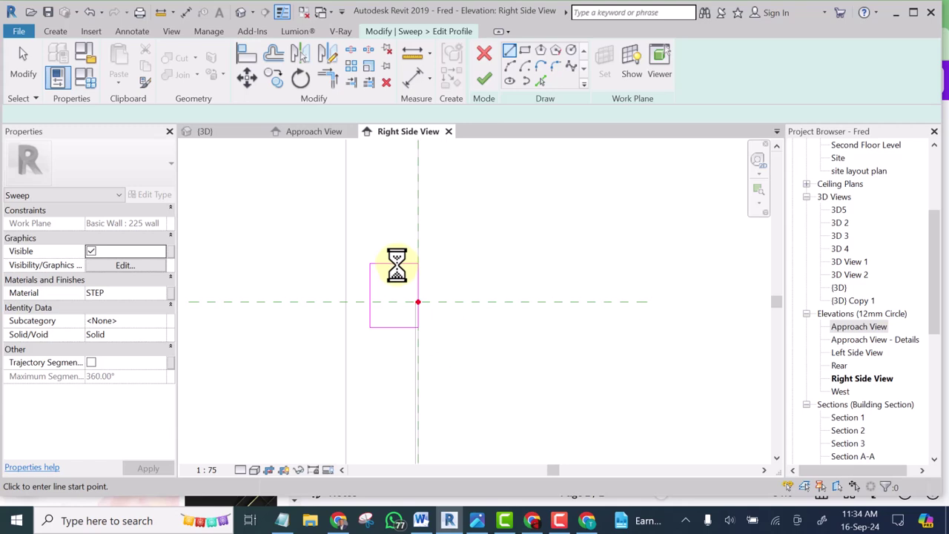
pyautogui.scroll(1, 396, 265)
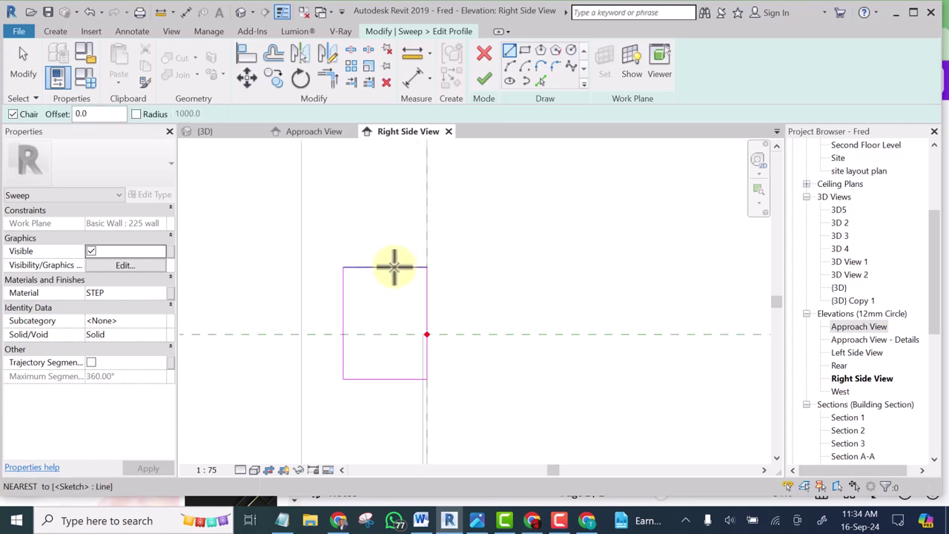
pyautogui.click(394, 267)
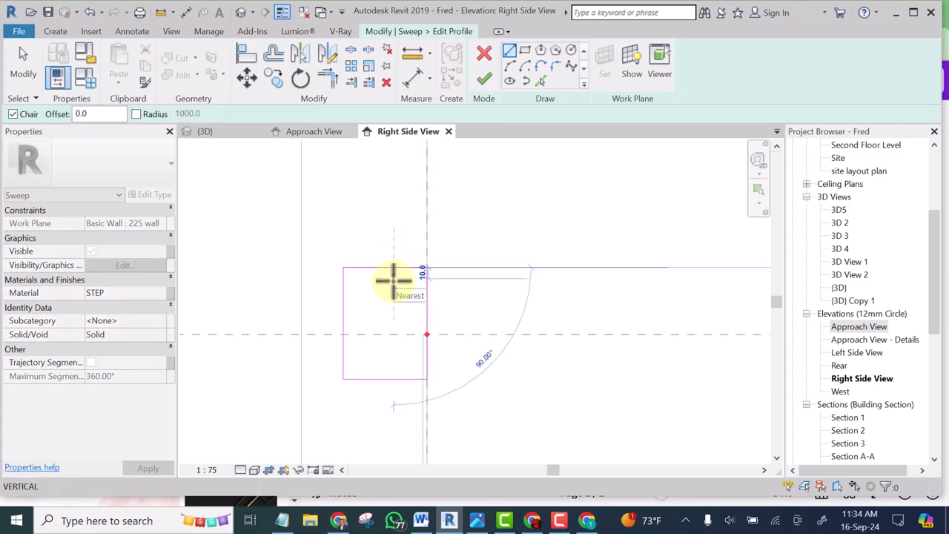
pyautogui.press('Escape')
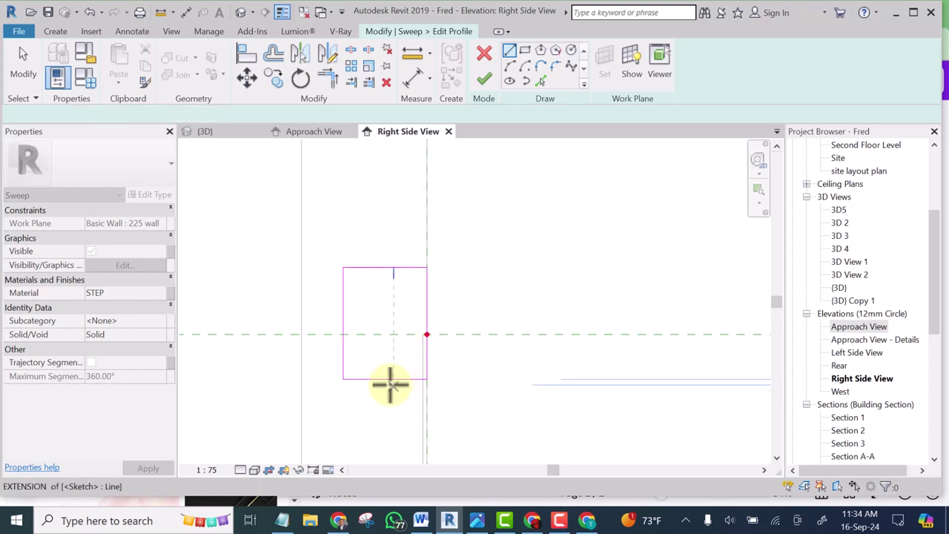
pyautogui.click(393, 378)
pyautogui.scroll(1, 394, 365)
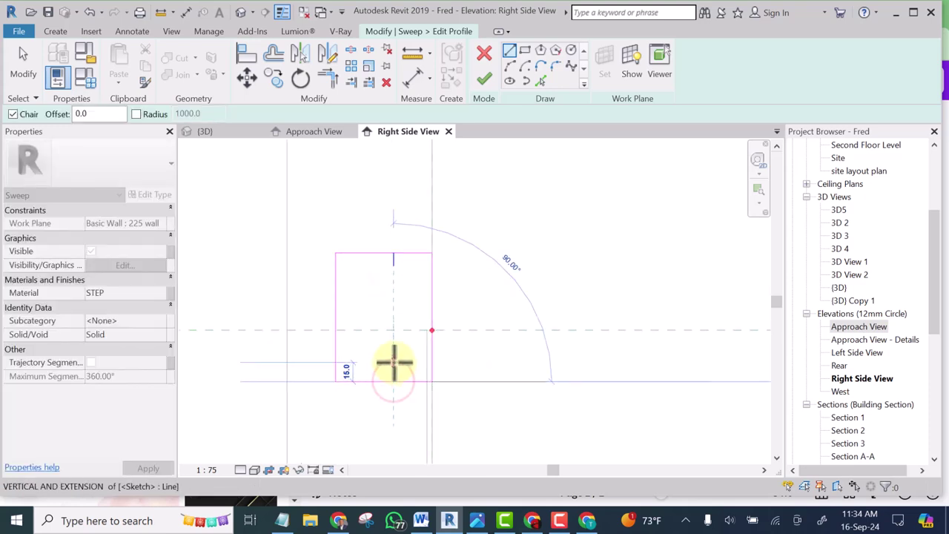
pyautogui.press('Escape')
pyautogui.press('Escape')
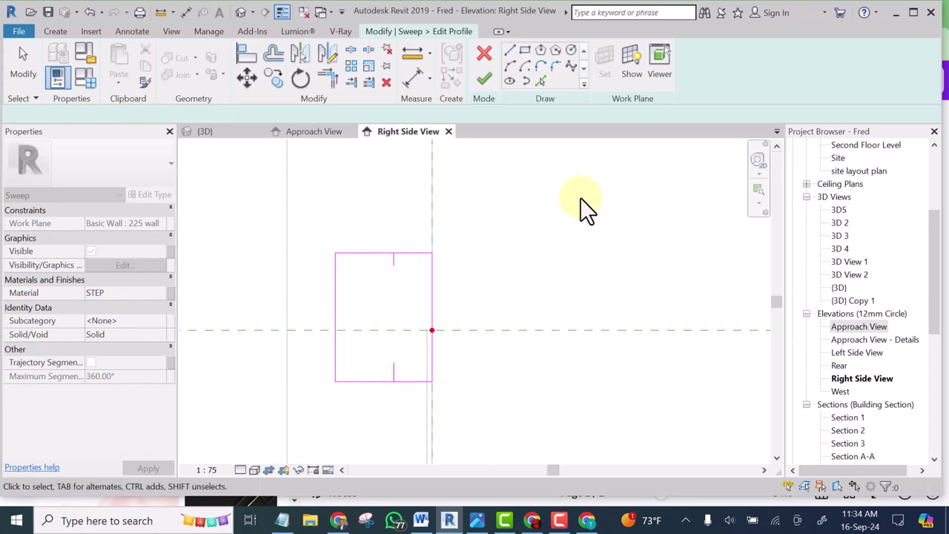
# Select both tick lines together and nudge them slightly to the left
pyautogui.click(510, 63)
pyautogui.click(391, 263)
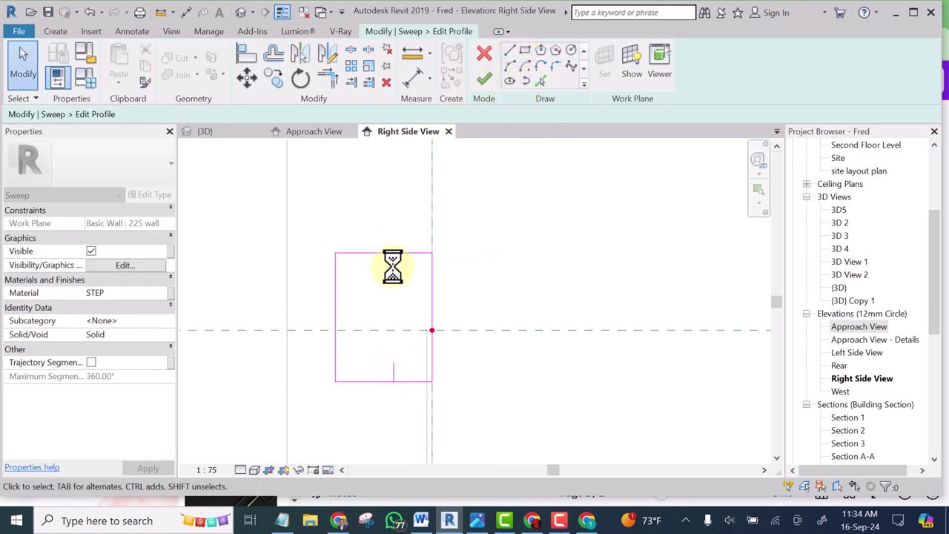
pyautogui.click(369, 203)
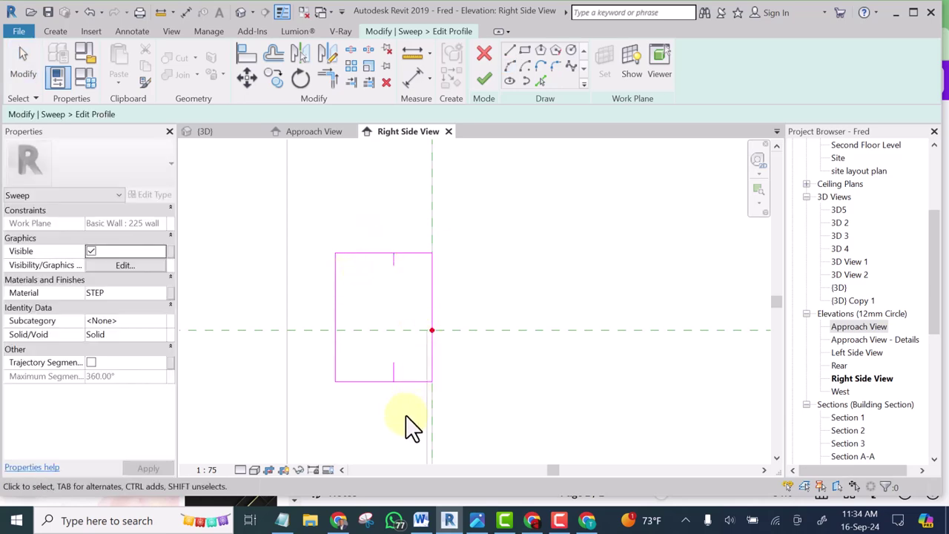
pyautogui.moveTo(366, 205)
pyautogui.mouseDown()
pyautogui.moveTo(413, 340)
pyautogui.moveTo(419, 416)
pyautogui.mouseUp()
pyautogui.press('Left')
pyautogui.press('Left')
pyautogui.press('Left')
pyautogui.press('Left')
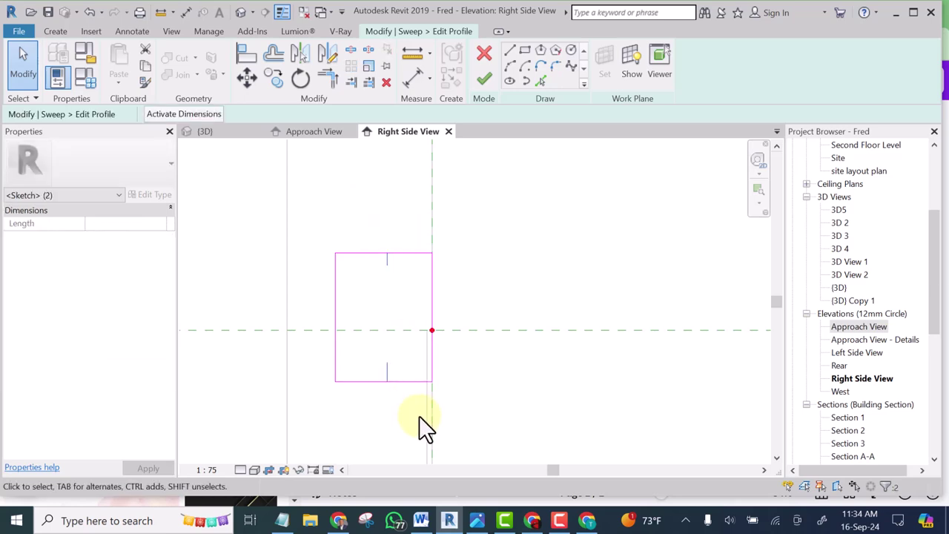
pyautogui.click(470, 256)
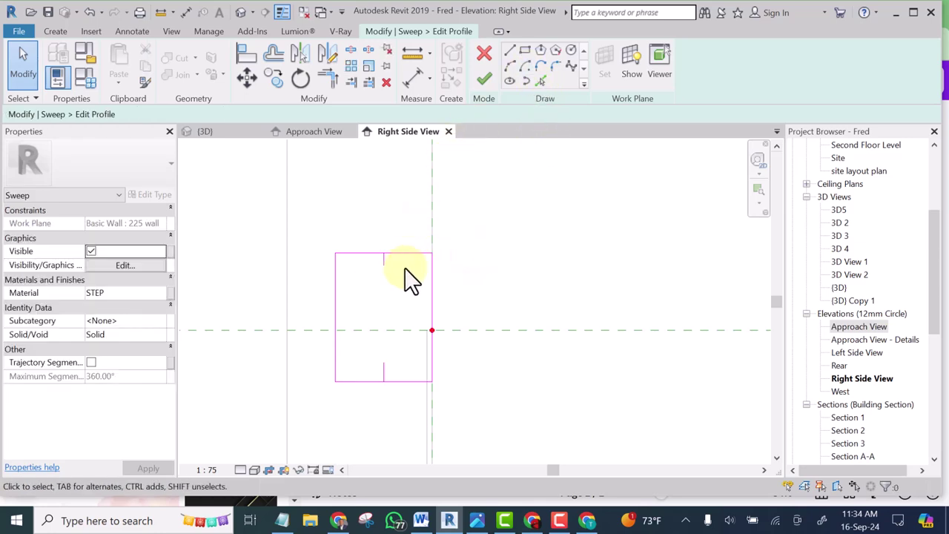
# Stretch the top tick line to 15 long and the bottom tick line to 25
pyautogui.scroll(3, 386, 265)
pyautogui.click(381, 268)
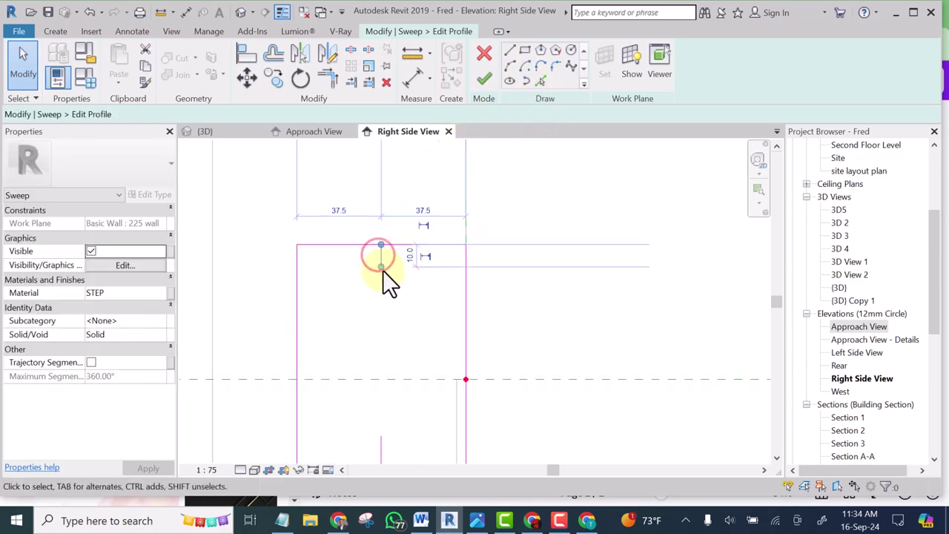
pyautogui.moveTo(382, 275); pyautogui.dragTo(381, 277)
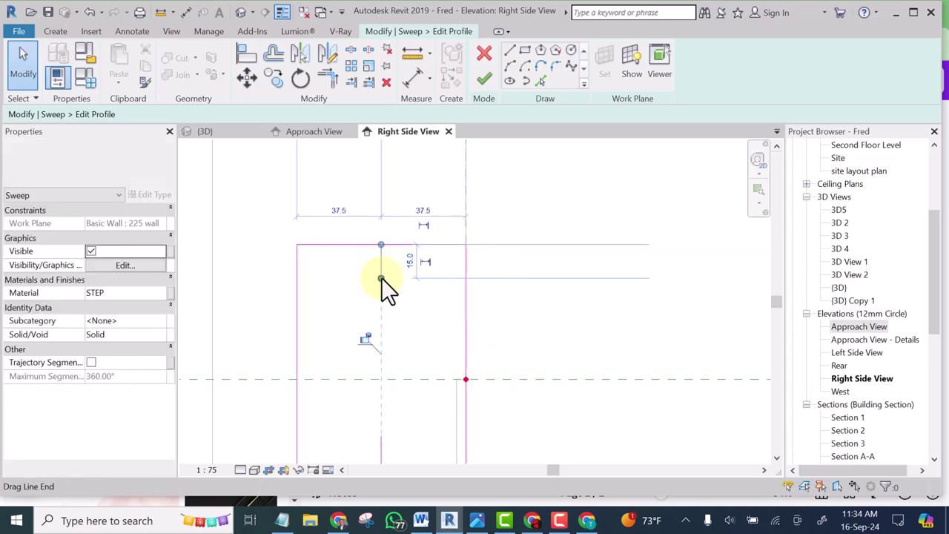
pyautogui.click(411, 183)
pyautogui.scroll(-4, 415, 189)
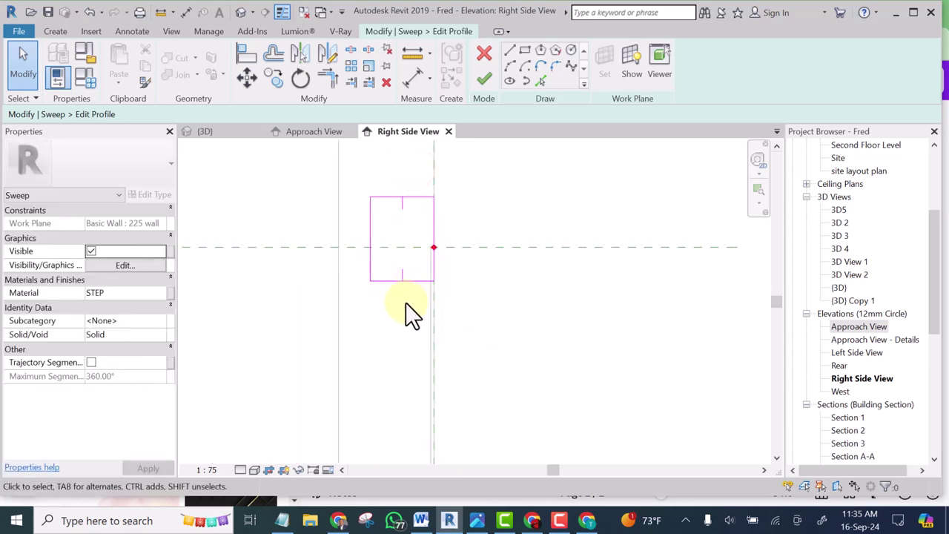
pyautogui.scroll(1, 407, 300)
pyautogui.scroll(3, 404, 264)
pyautogui.click(396, 265)
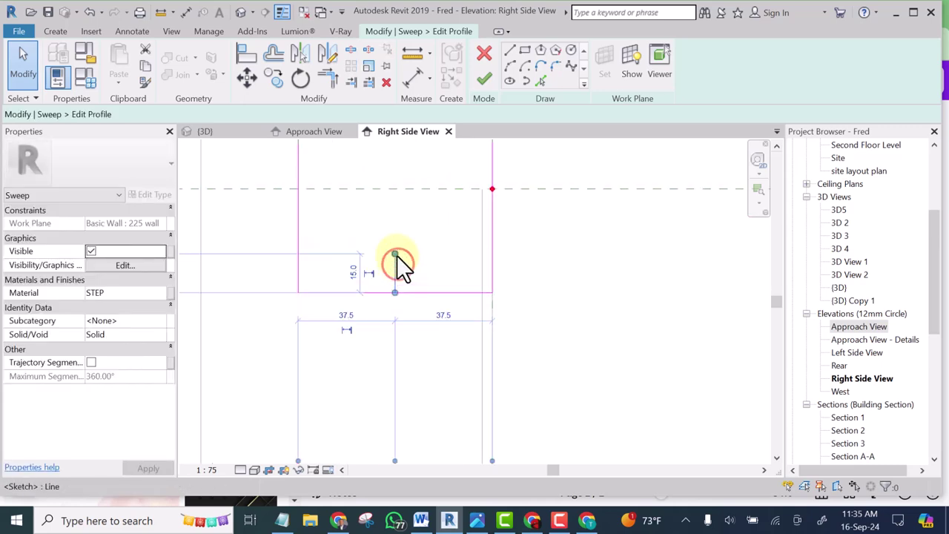
pyautogui.moveTo(393, 242); pyautogui.dragTo(394, 227)
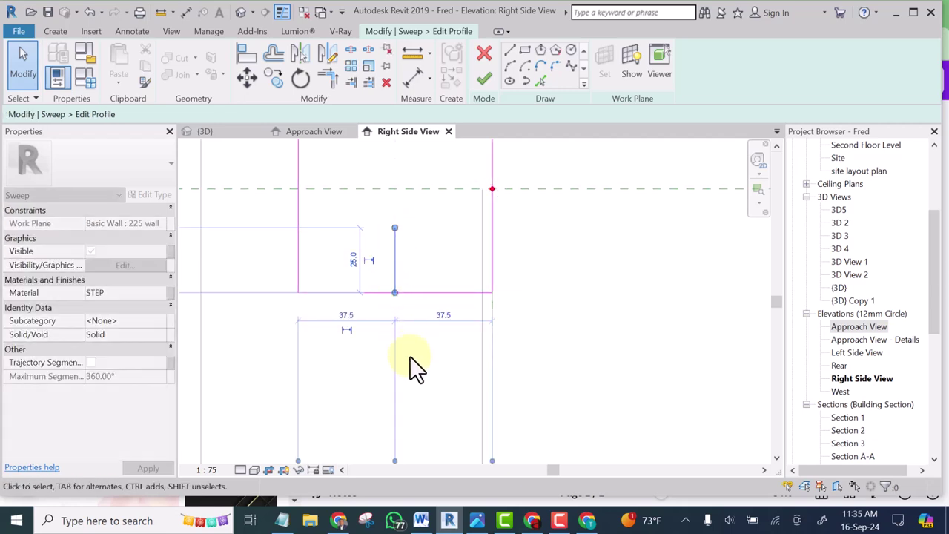
pyautogui.click(410, 356)
pyautogui.scroll(-5, 410, 358)
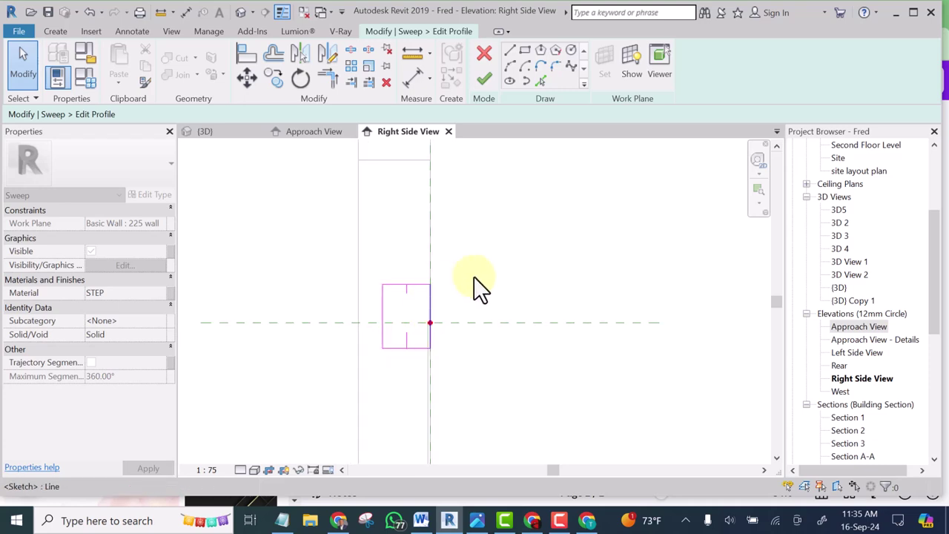
# Draw an arc joining the top and bottom tick ends, bulging out to the left
pyautogui.click(509, 65)
pyautogui.scroll(3, 410, 295)
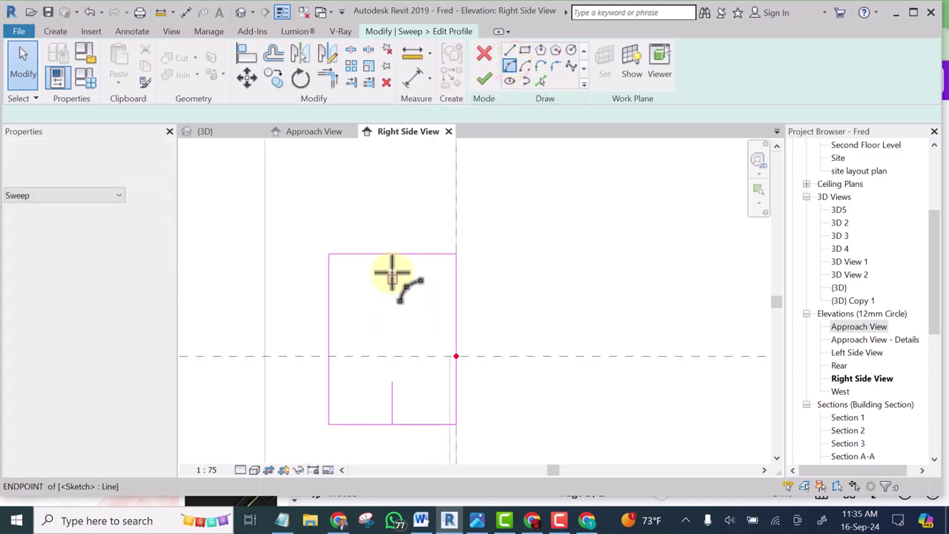
pyautogui.click(392, 275)
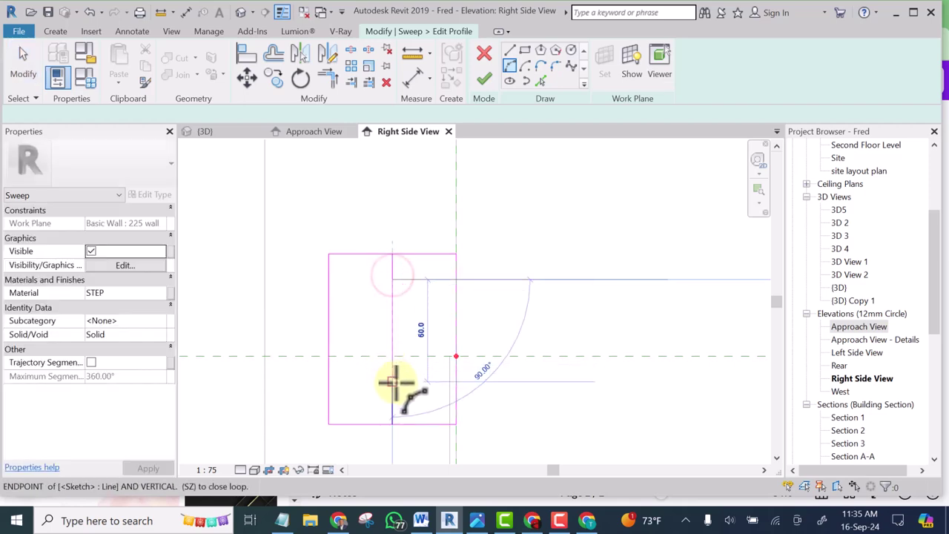
pyautogui.click(393, 382)
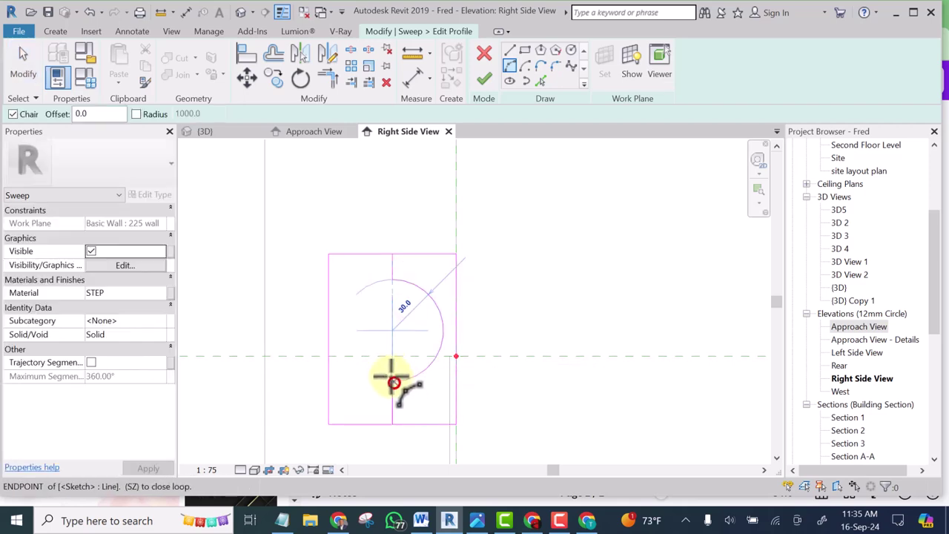
pyautogui.click(343, 327)
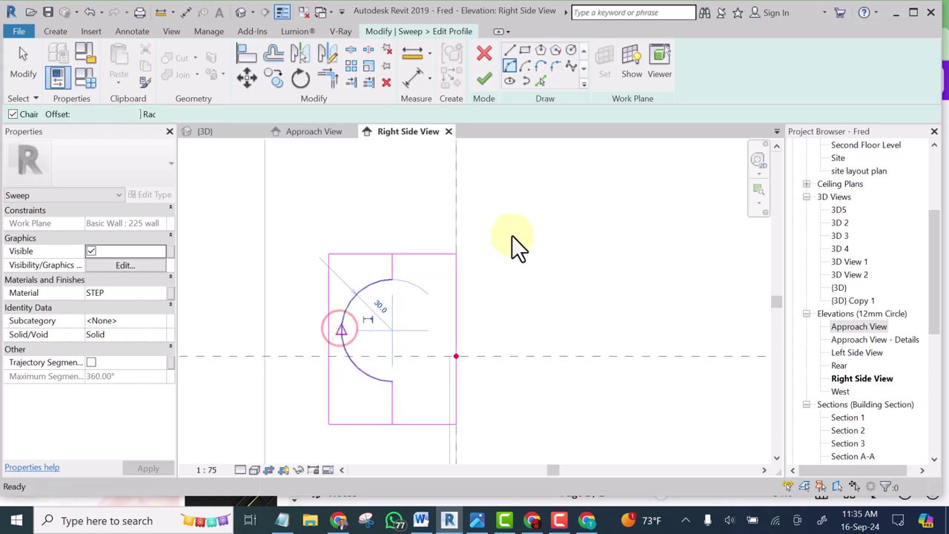
pyautogui.press('Escape')
pyautogui.press('Escape')
# Trim the top and bottom profile edges to meet the arc's ends
pyautogui.click(328, 78)
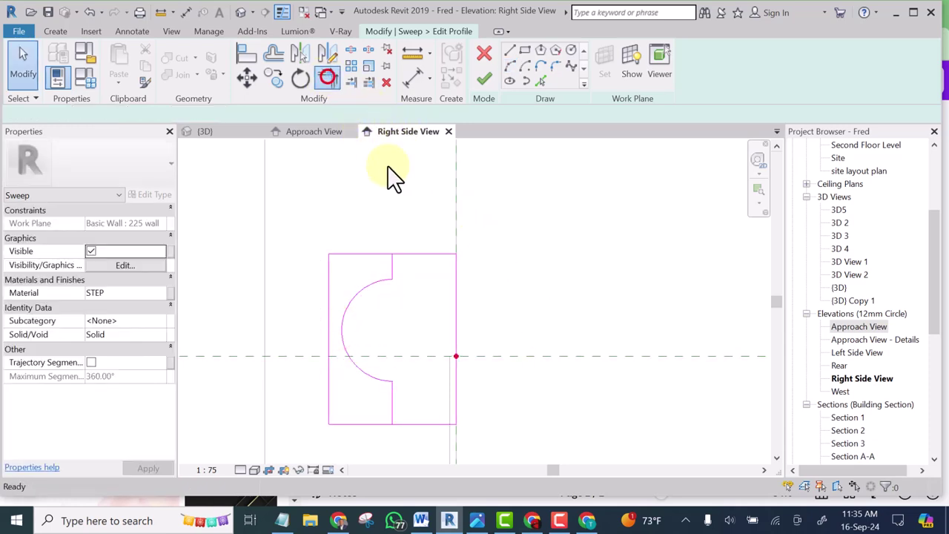
pyautogui.click(418, 254)
pyautogui.click(392, 261)
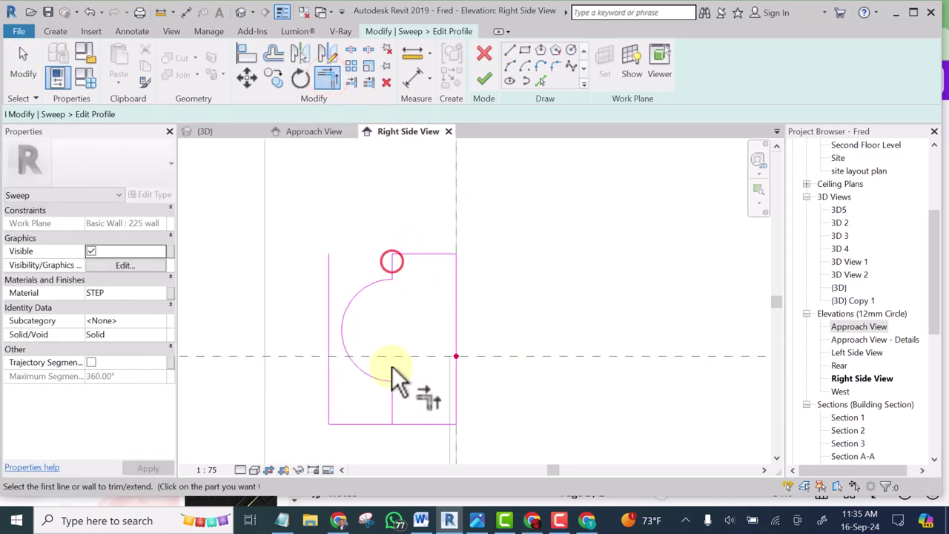
pyautogui.click(391, 405)
pyautogui.click(413, 424)
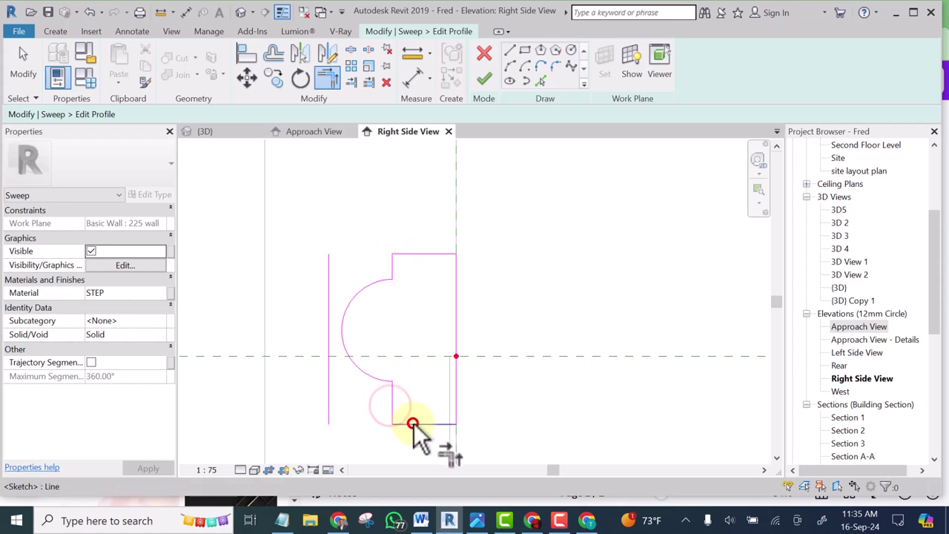
pyautogui.press('Escape')
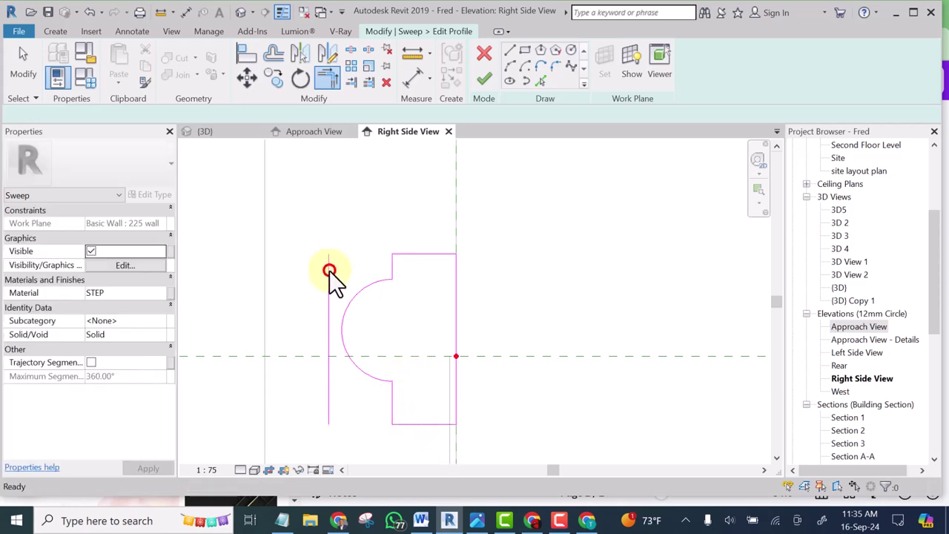
# Delete the profile's left vertical line
pyautogui.click(329, 271)
pyautogui.press('e')
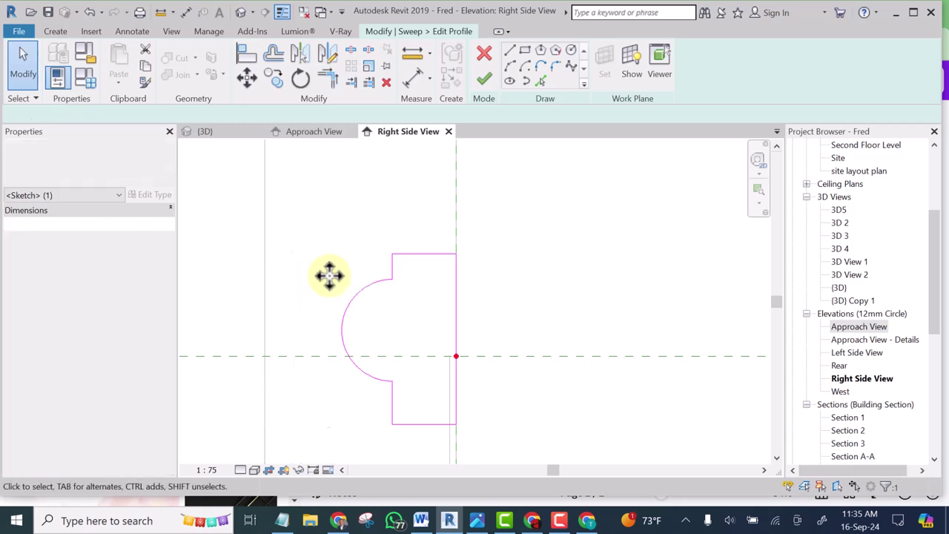
pyautogui.scroll(-2, 340, 254)
# Move all profile lines up, placing the lower-right corner on the reference-plane intersection
pyautogui.moveTo(330, 162); pyautogui.dragTo(465, 393)
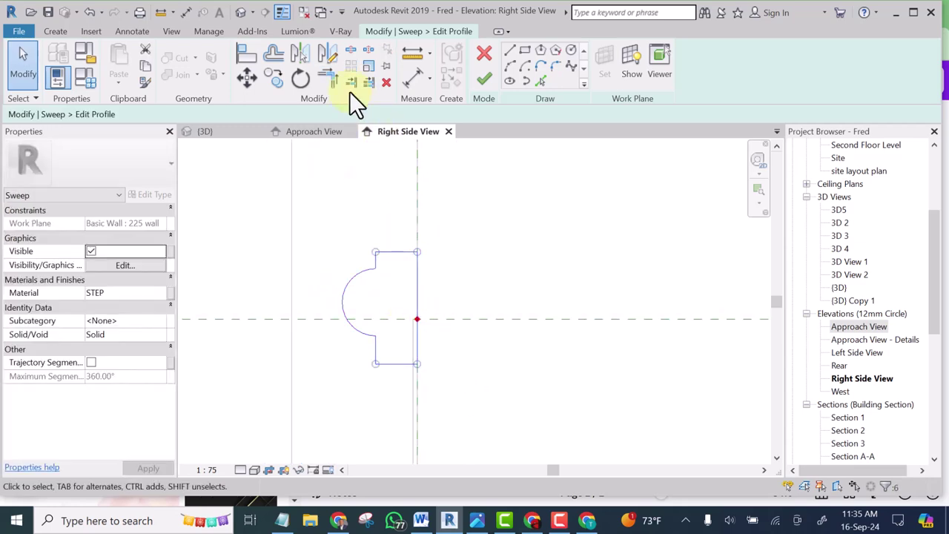
pyautogui.click(250, 77)
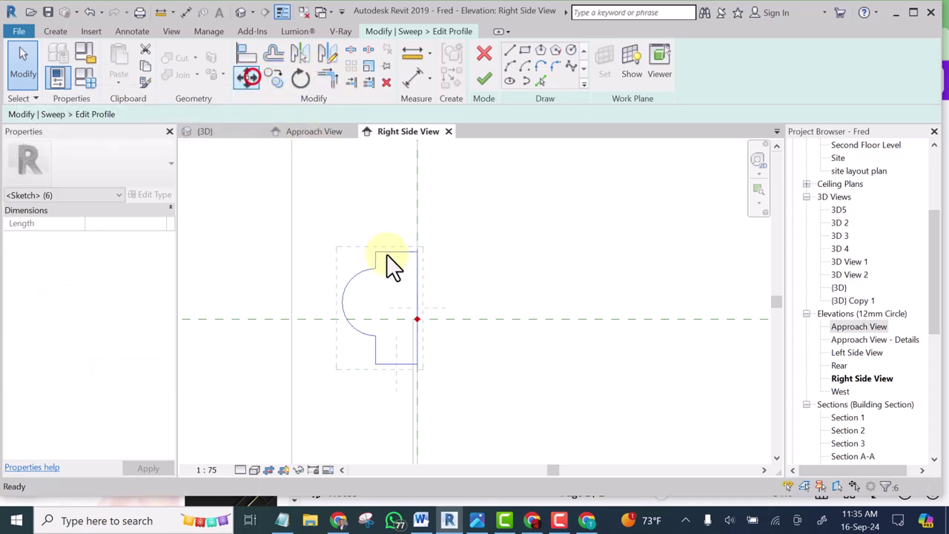
pyautogui.click(397, 361)
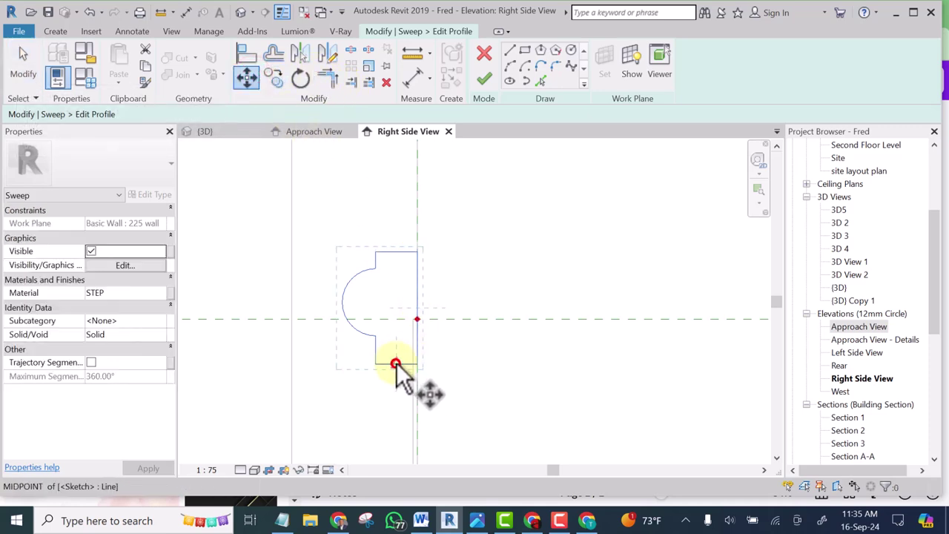
pyautogui.click(397, 319)
pyautogui.scroll(-3, 558, 228)
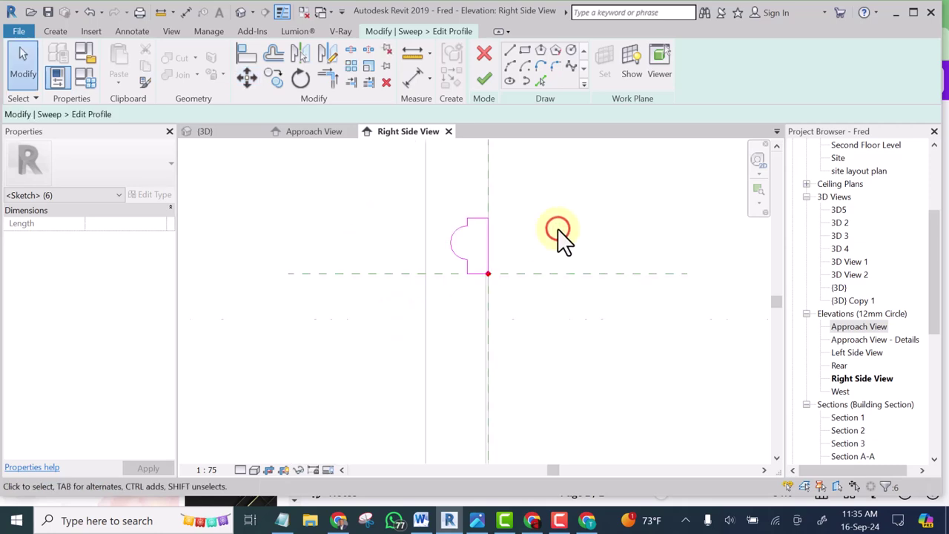
pyautogui.click(558, 229)
pyautogui.scroll(-2, 523, 293)
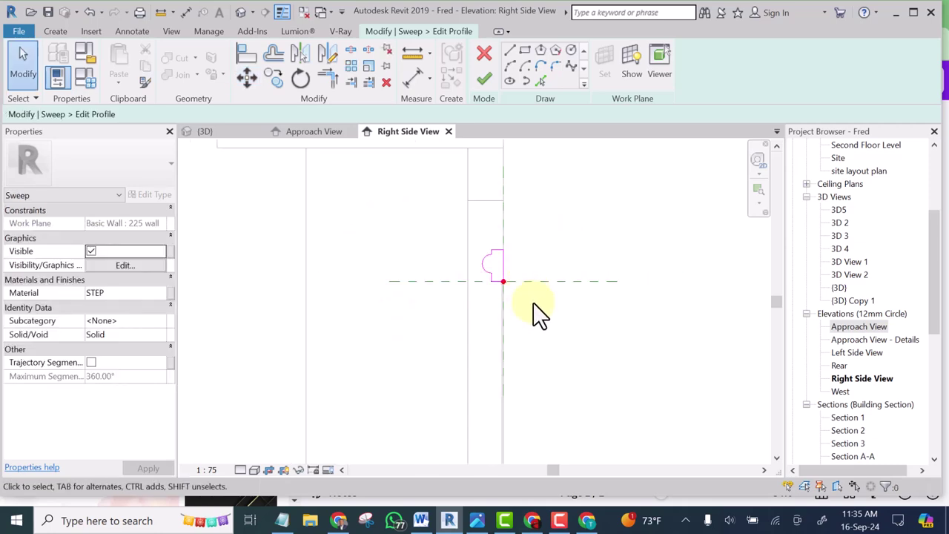
# Assign the COPING material to the sweep in the Material Browser
pyautogui.click(158, 289)
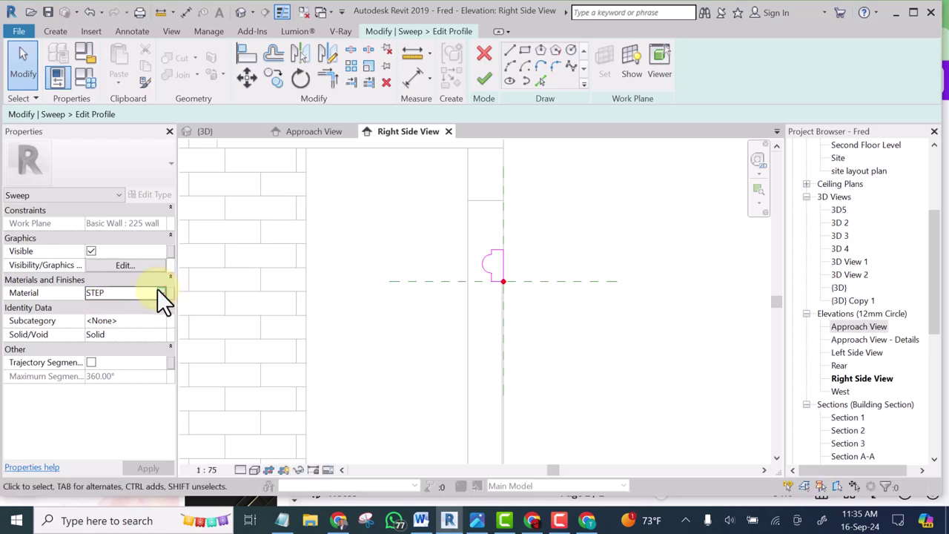
pyautogui.click(159, 291)
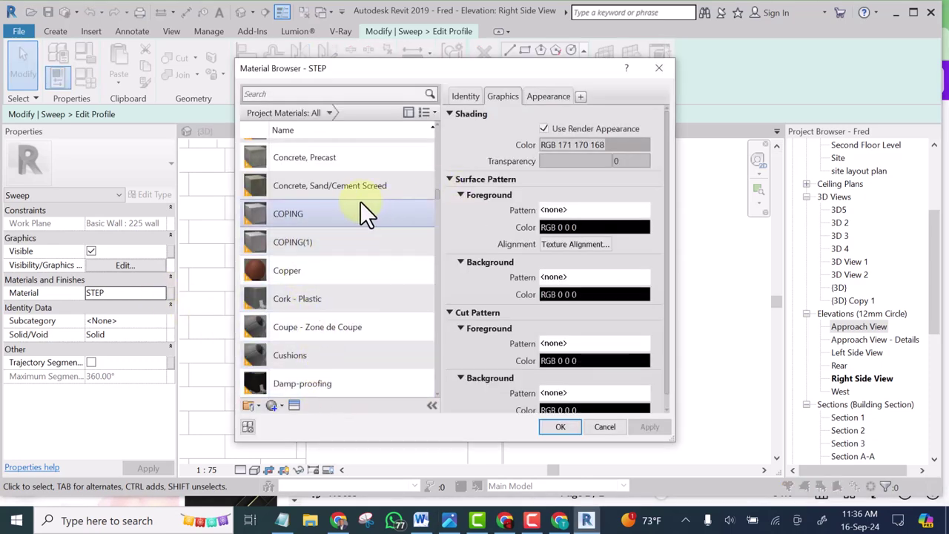
pyautogui.click(309, 210)
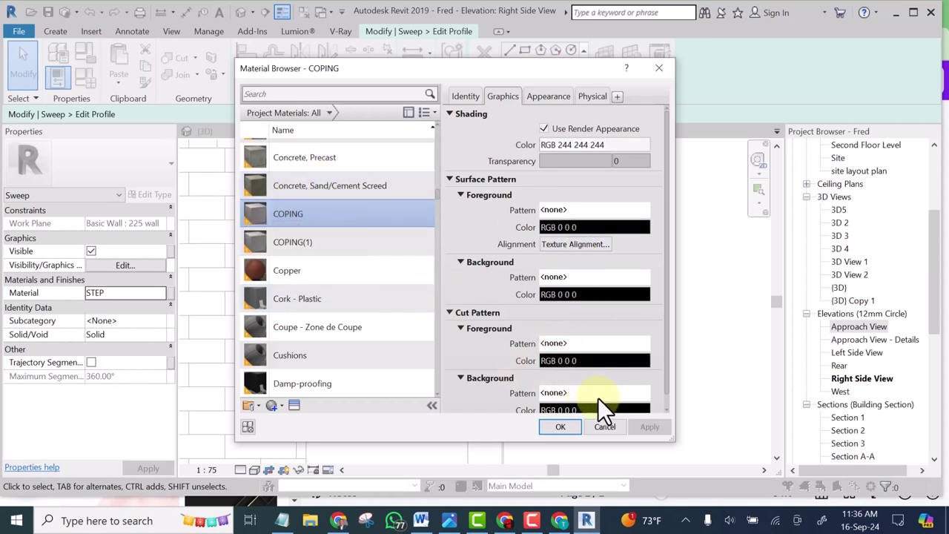
pyautogui.click(574, 426)
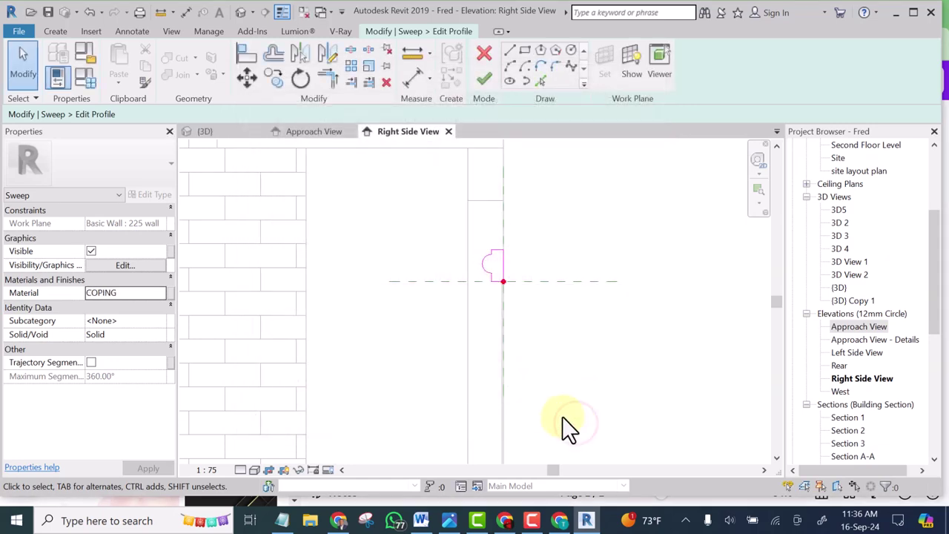
# Finish the profile edit, the sweep, and the in-place Casework model
pyautogui.click(485, 80)
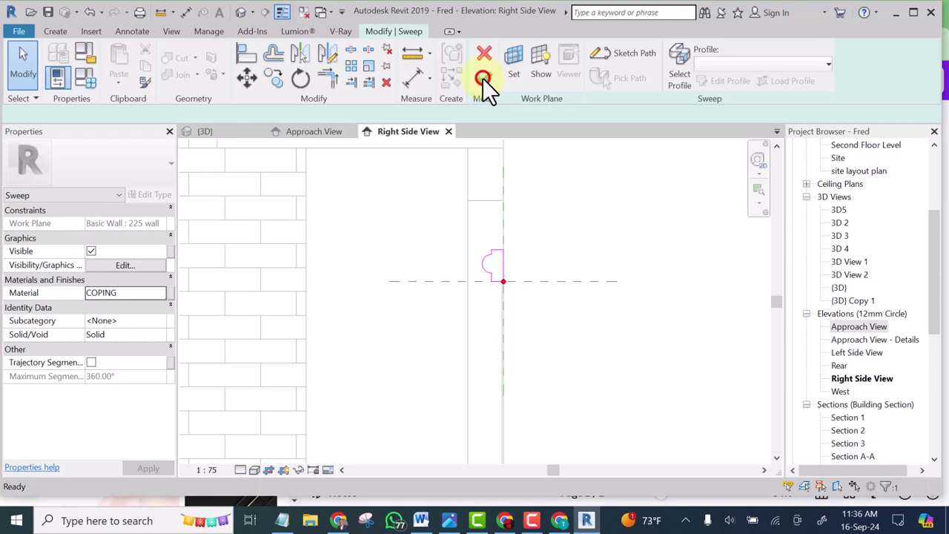
pyautogui.click(483, 78)
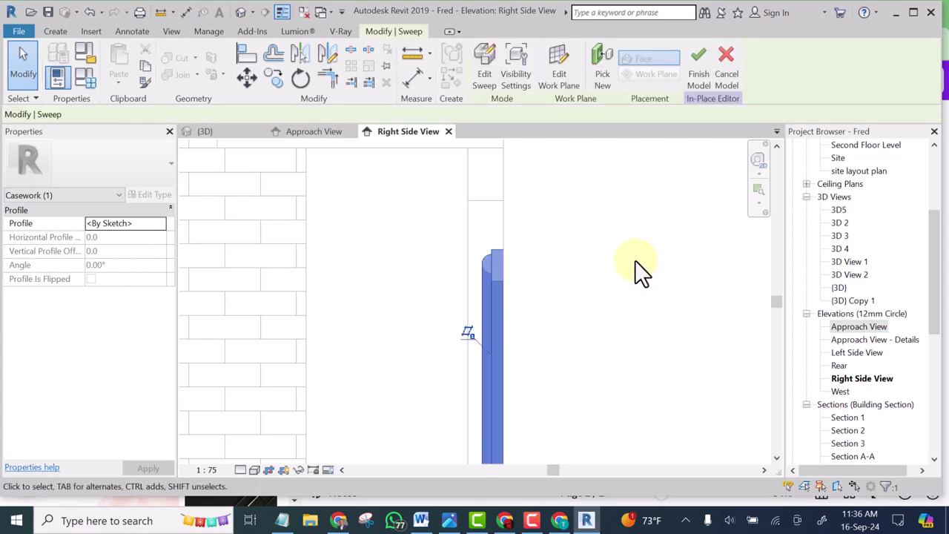
pyautogui.click(697, 67)
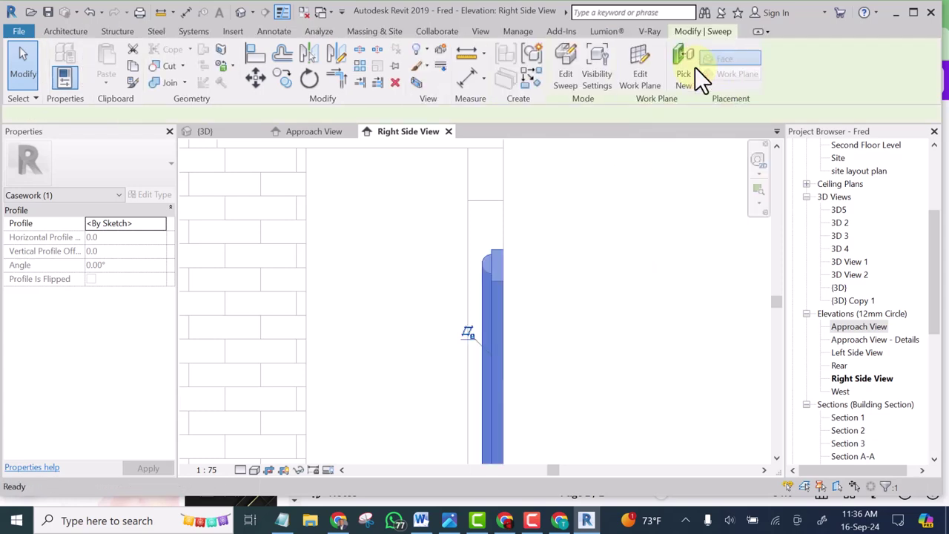
# Switch to the {3D} view and zoom in on the coping frame around the decal
pyautogui.click(241, 13)
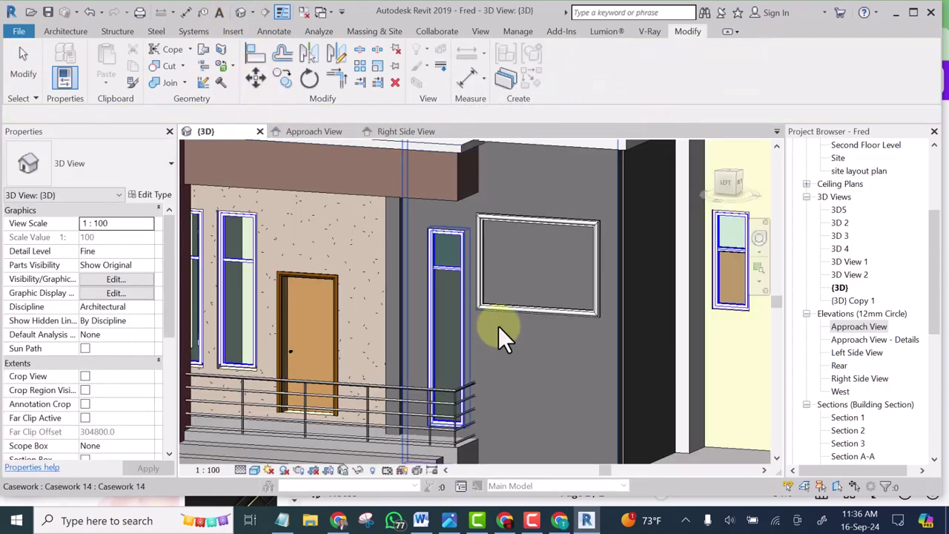
pyautogui.scroll(4, 556, 230)
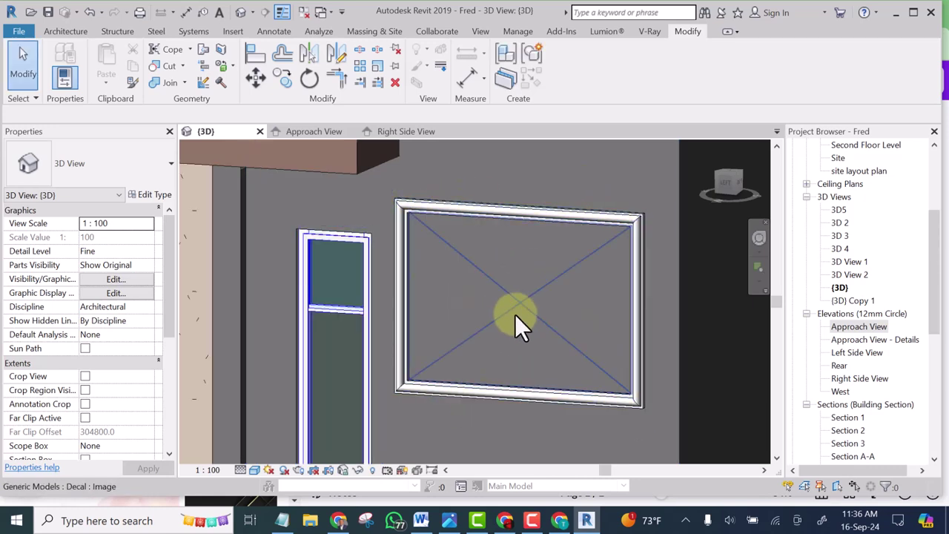
pyautogui.scroll(-3, 505, 292)
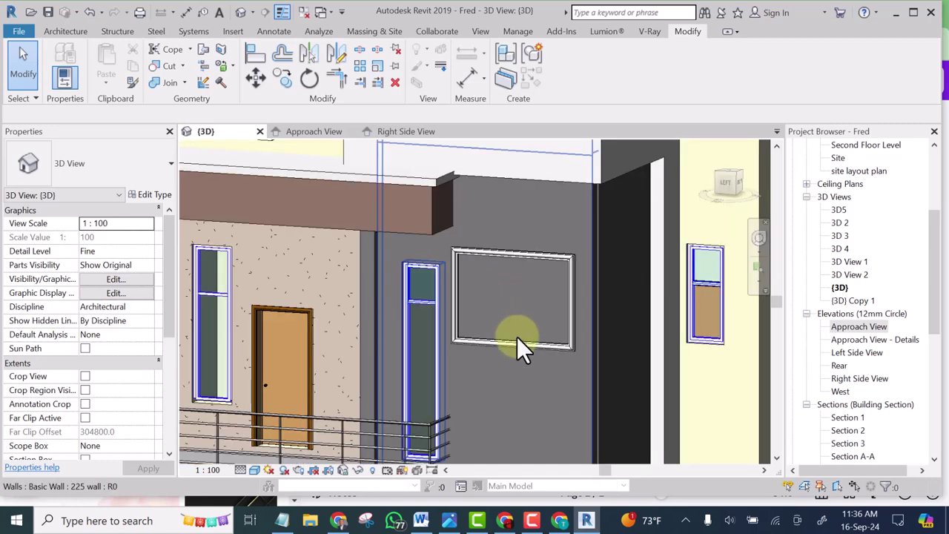
pyautogui.click(253, 469)
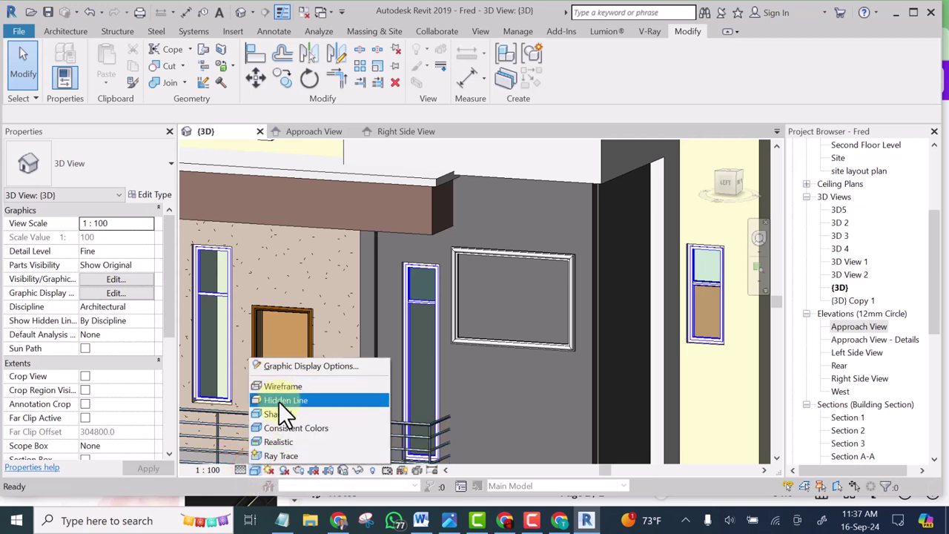
# Show the 3D view in Realistic style facing the burger sign, then bring up the reference photo
pyautogui.click(287, 443)
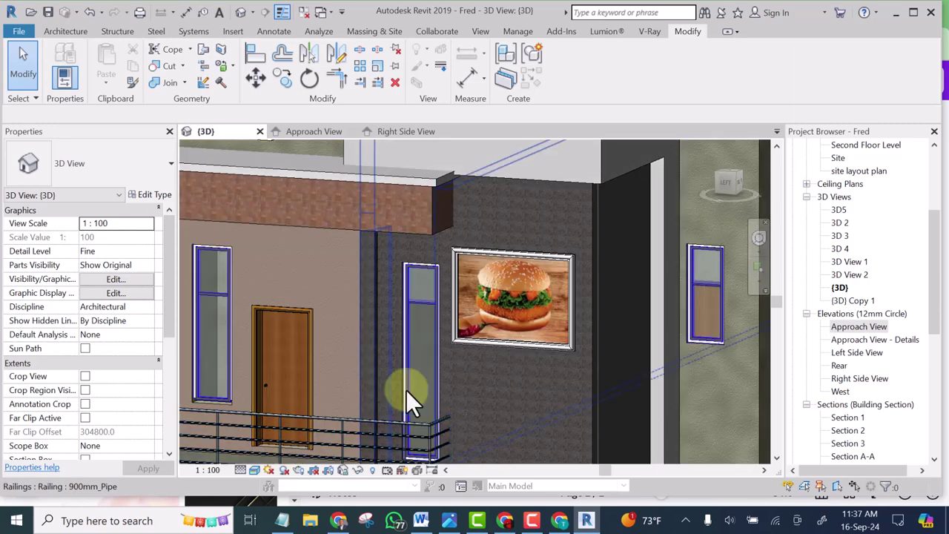
pyautogui.keyDown('shift'); pyautogui.moveTo(464, 246); pyautogui.dragTo(450, 257, button='middle'); pyautogui.keyUp('shift')
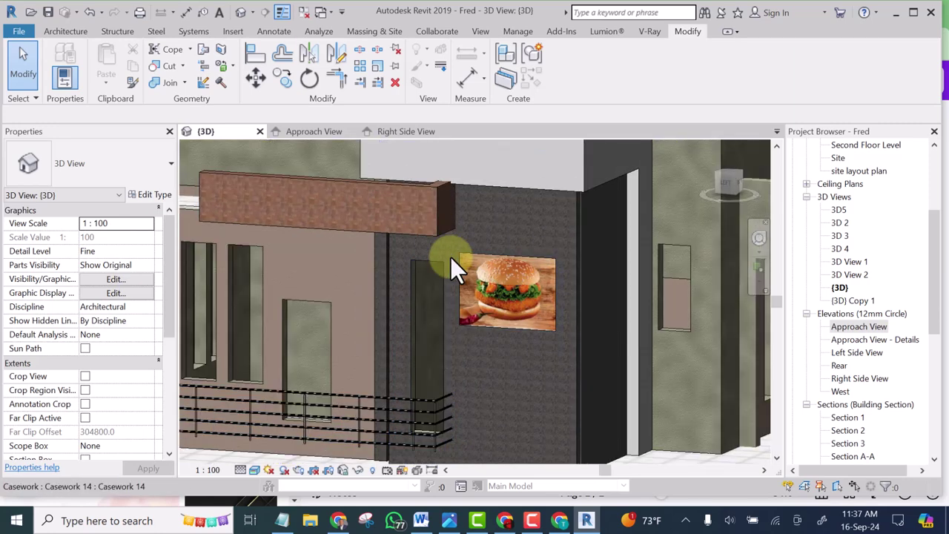
pyautogui.keyDown('shift'); pyautogui.moveTo(499, 315); pyautogui.dragTo(505, 200, button='middle'); pyautogui.keyUp('shift')
pyautogui.scroll(4, 502, 318)
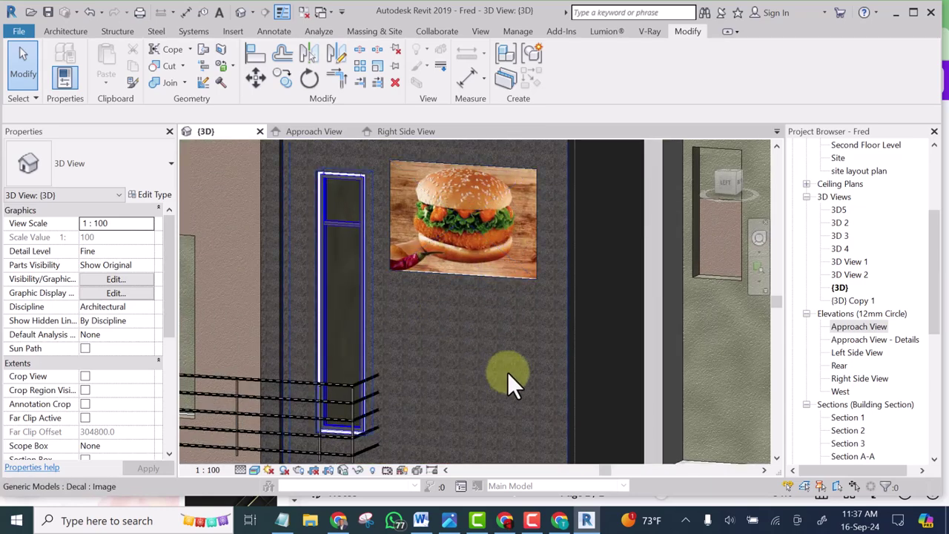
pyautogui.scroll(5, 540, 271)
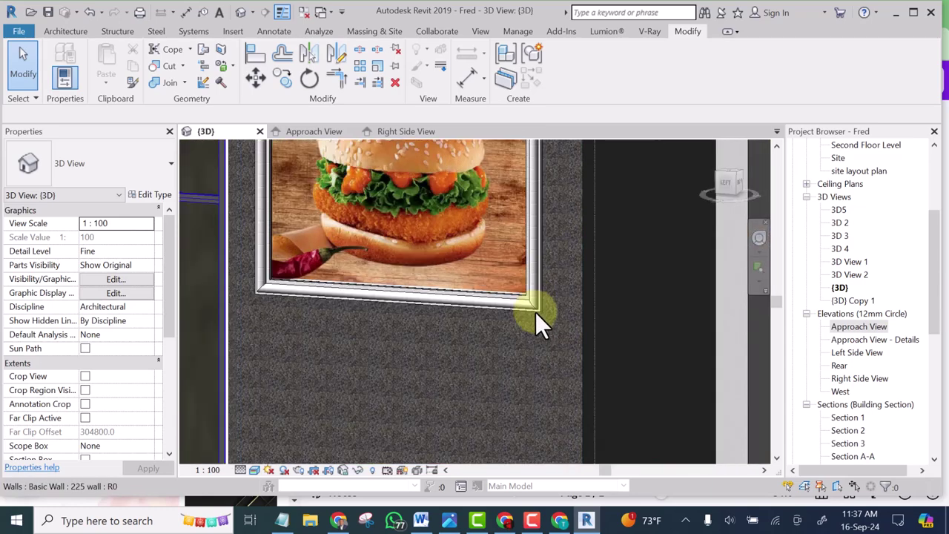
pyautogui.scroll(-4, 535, 322)
pyautogui.scroll(1, 508, 201)
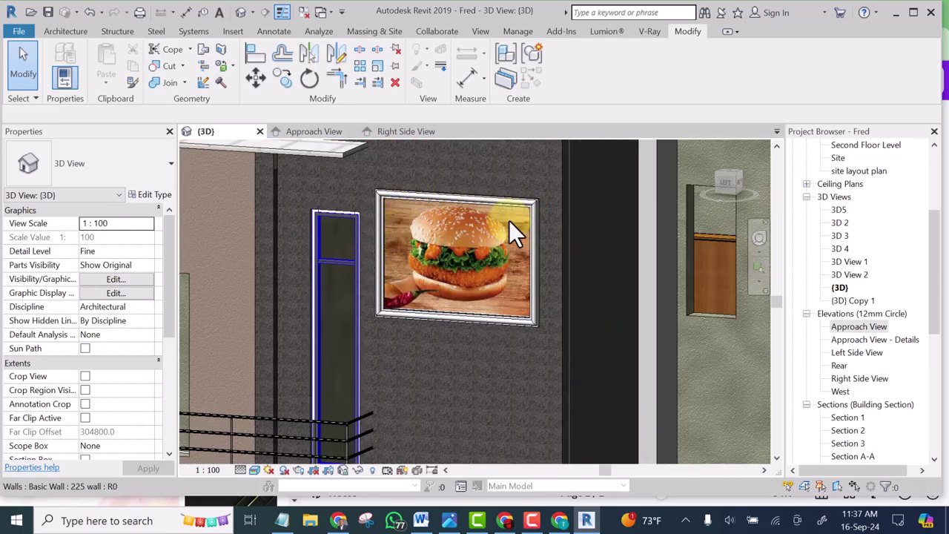
pyautogui.scroll(-2, 462, 364)
pyautogui.scroll(2, 465, 392)
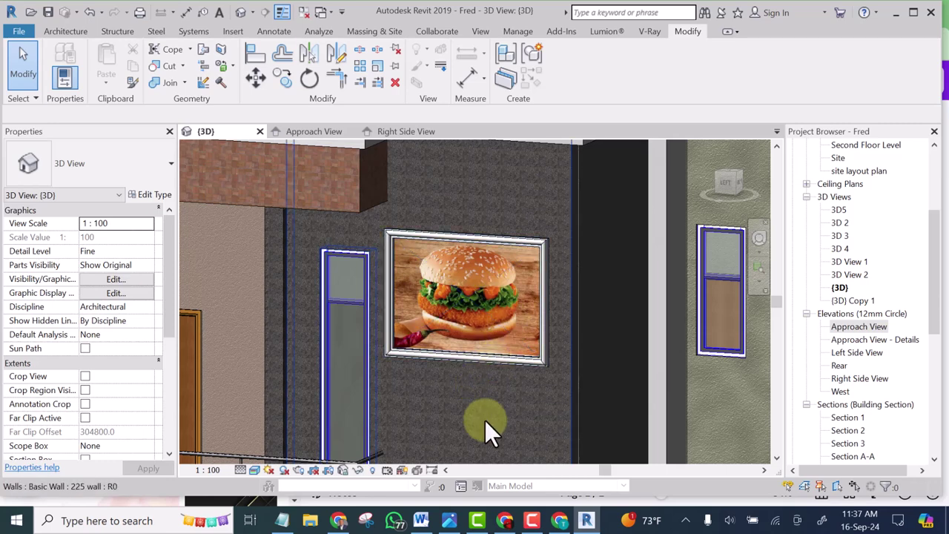
pyautogui.click(449, 523)
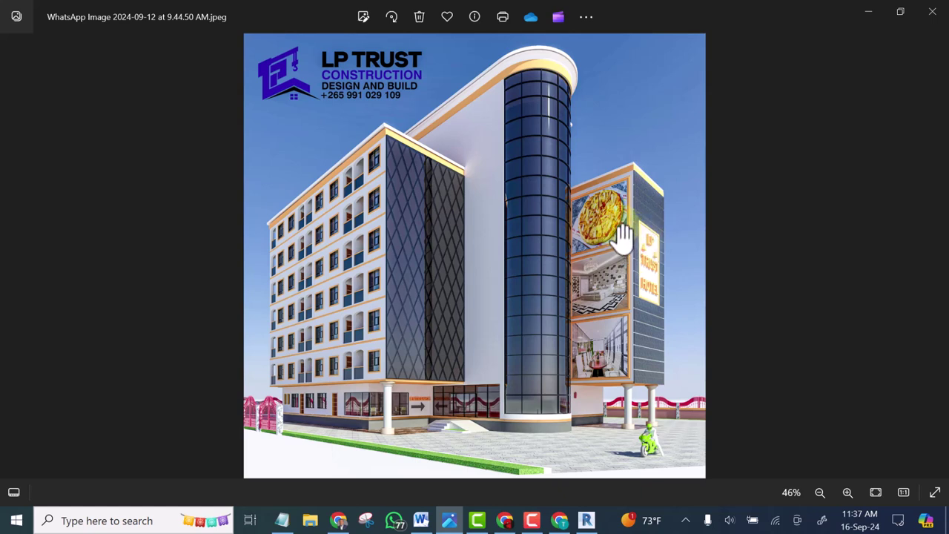
# Zoom the reference hotel photo from 46% to 110% to inspect its framed billboard panels
pyautogui.scroll(5, 435, 349)
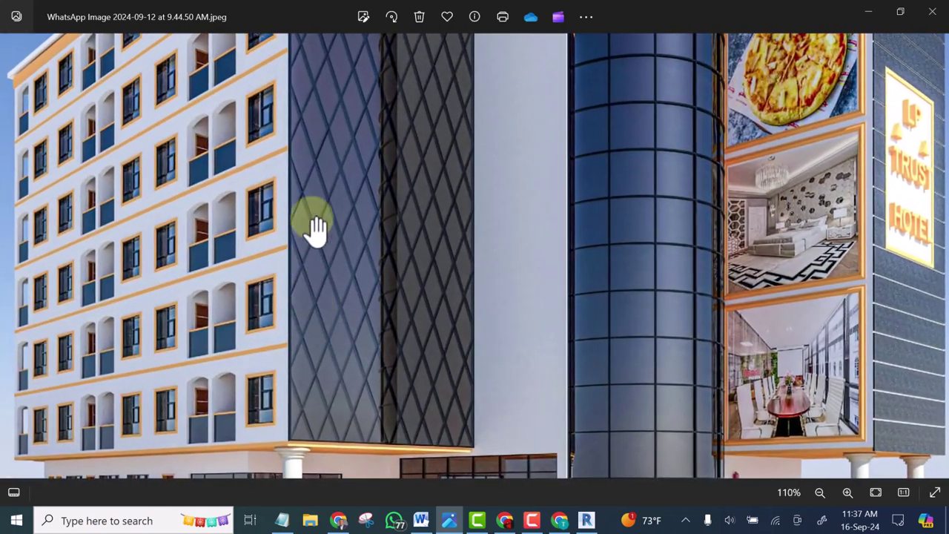